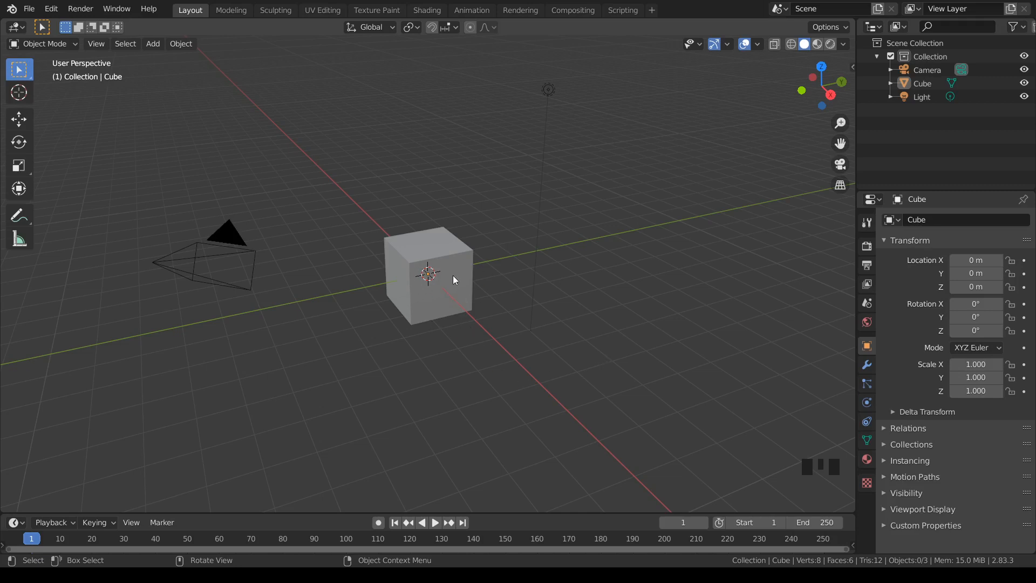
Step: Delete the default cube and add a text object at the world origin
click(434, 294)
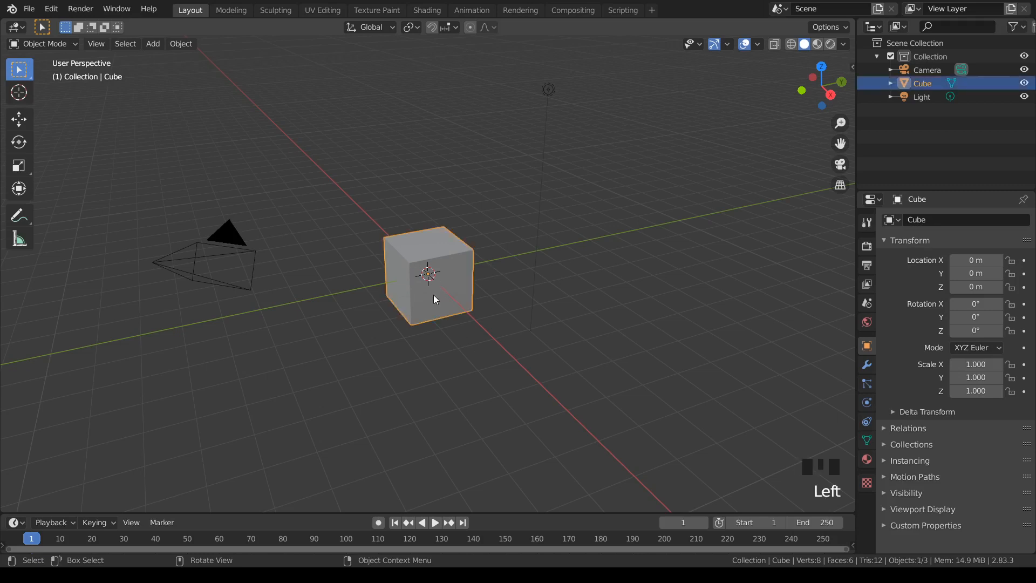
key(Delete)
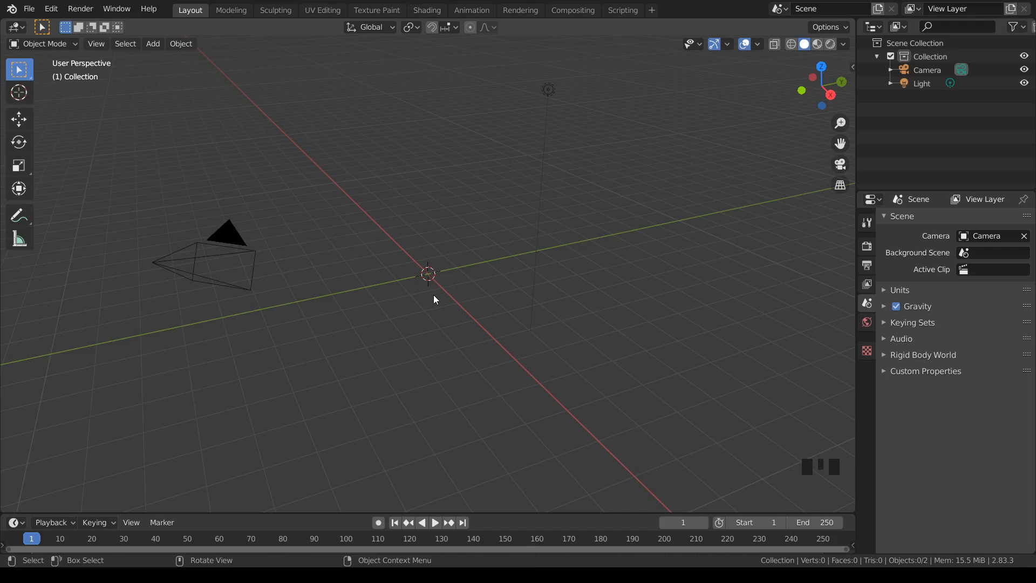
key(shift+a)
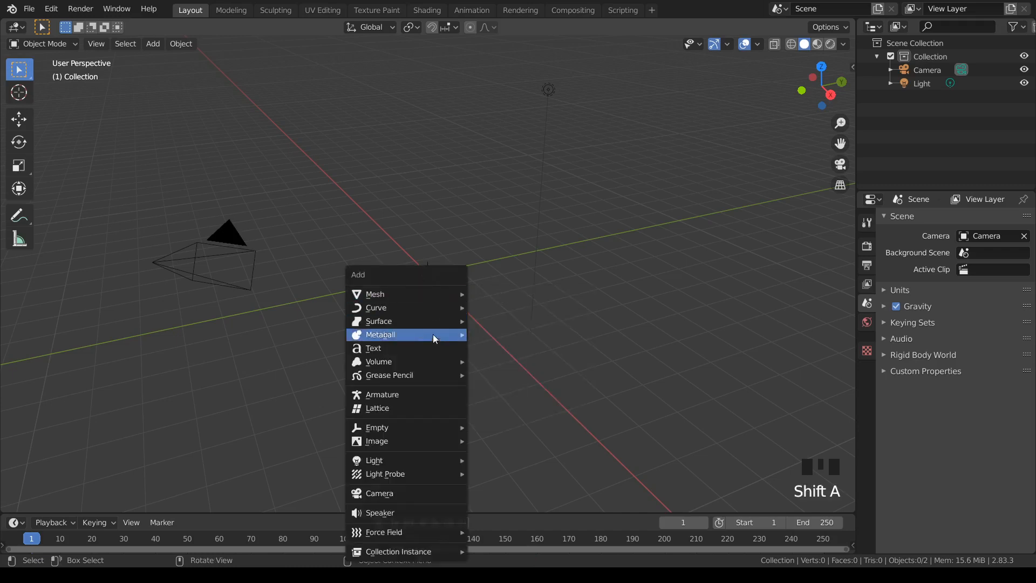
click(391, 351)
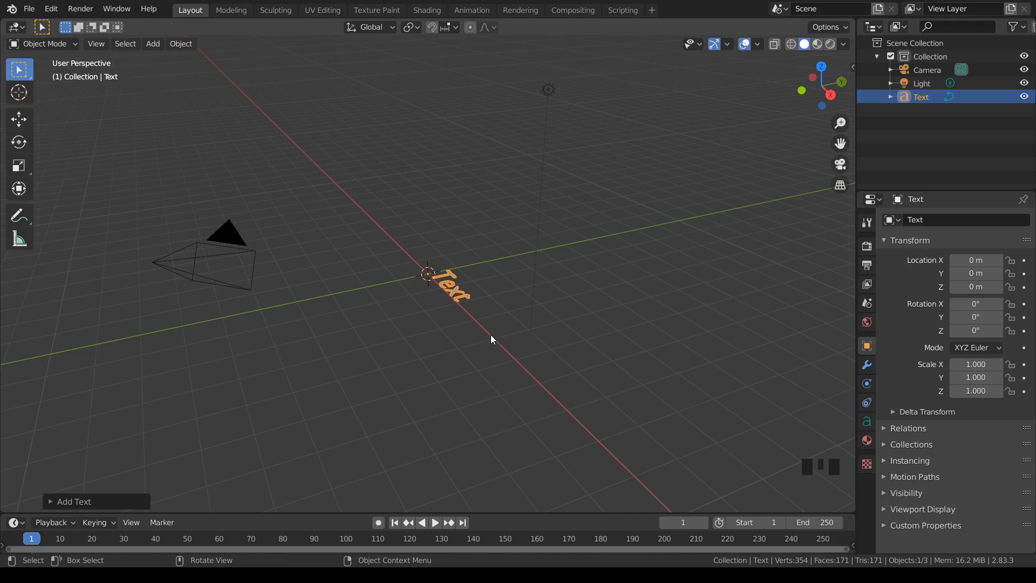
Step: Rotate the text object 90° about the global X axis so it stands upright
key(r)
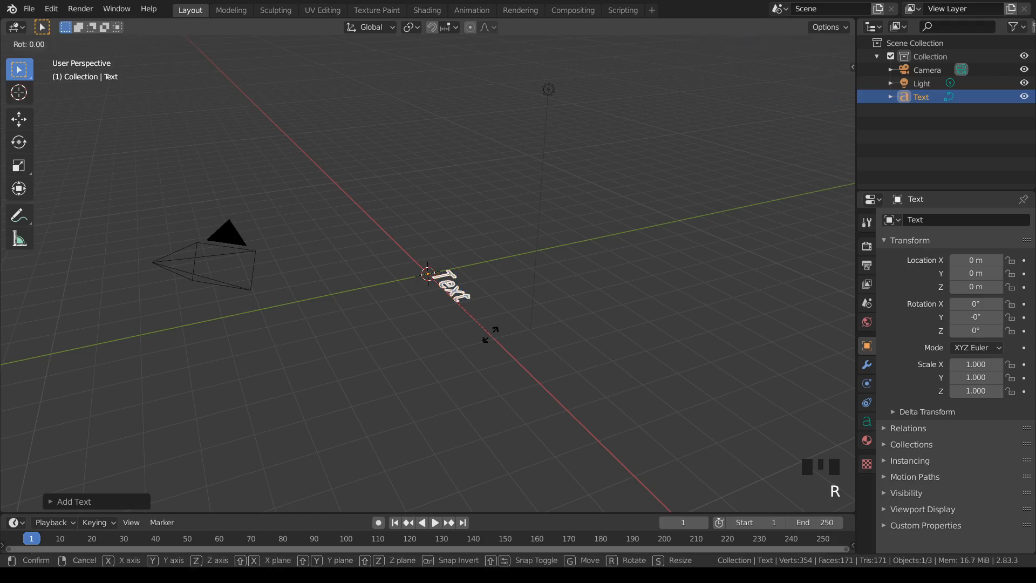
key(x)
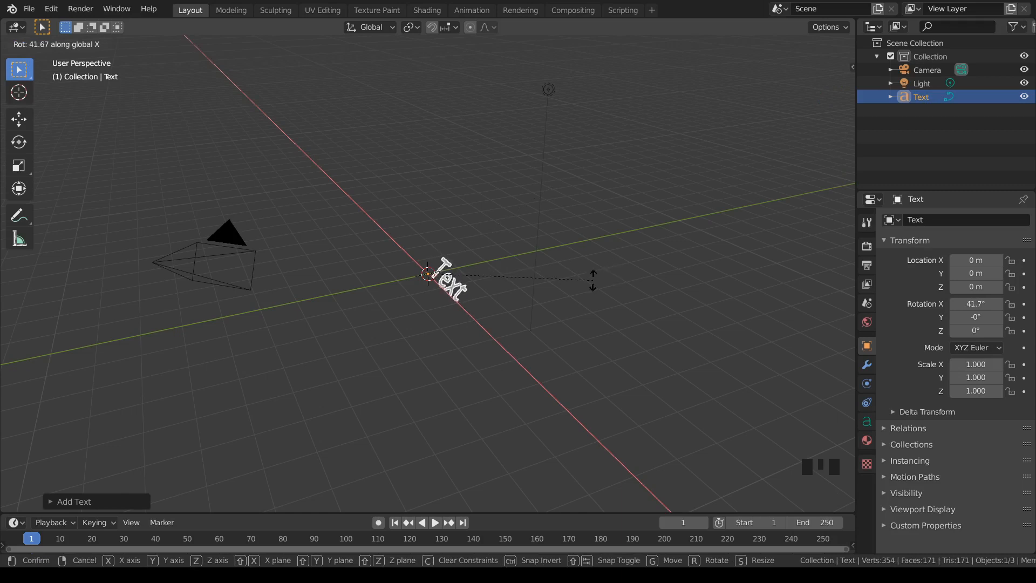
text(90)
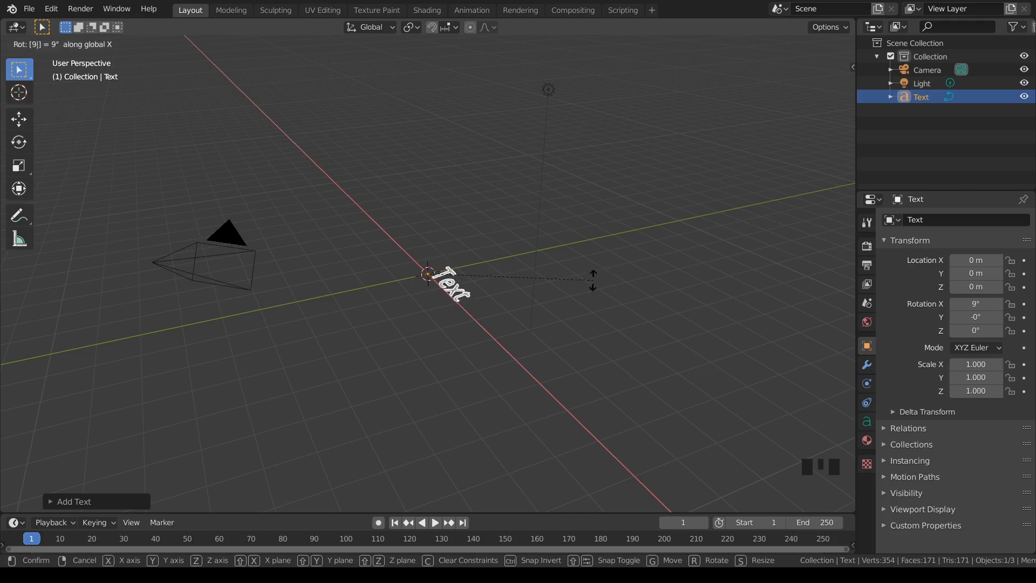
key(Return)
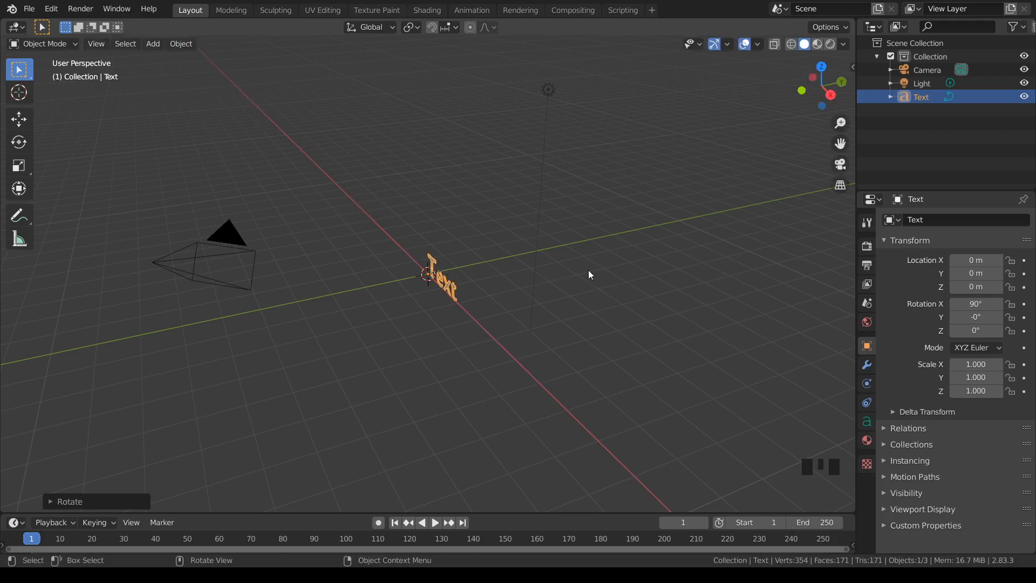
Step: Replace the text object's default wording with "HELLO" and return to Object Mode
middle_drag(532, 327, 554, 315)
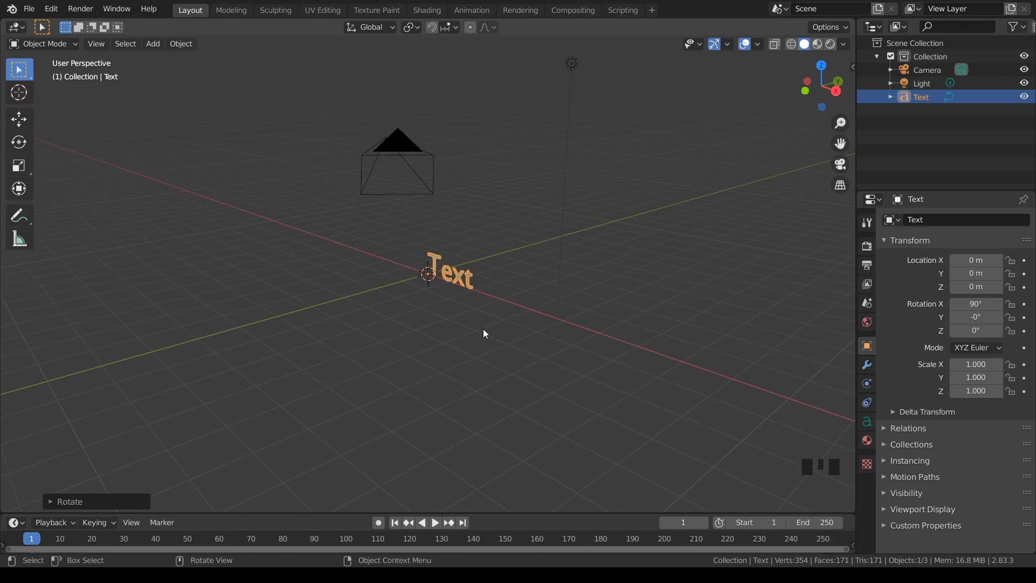
key(KP_0)
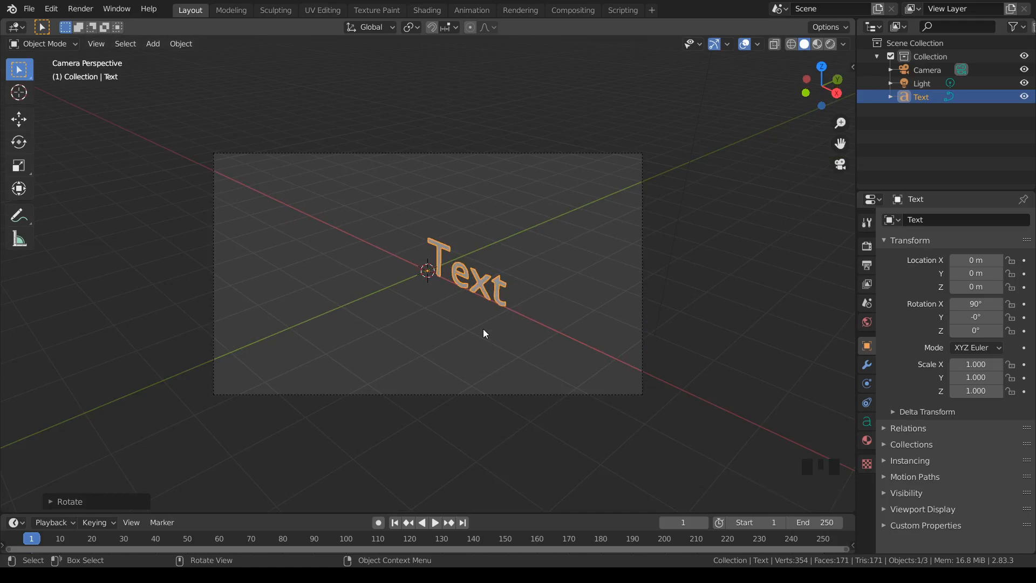
key(KP_0)
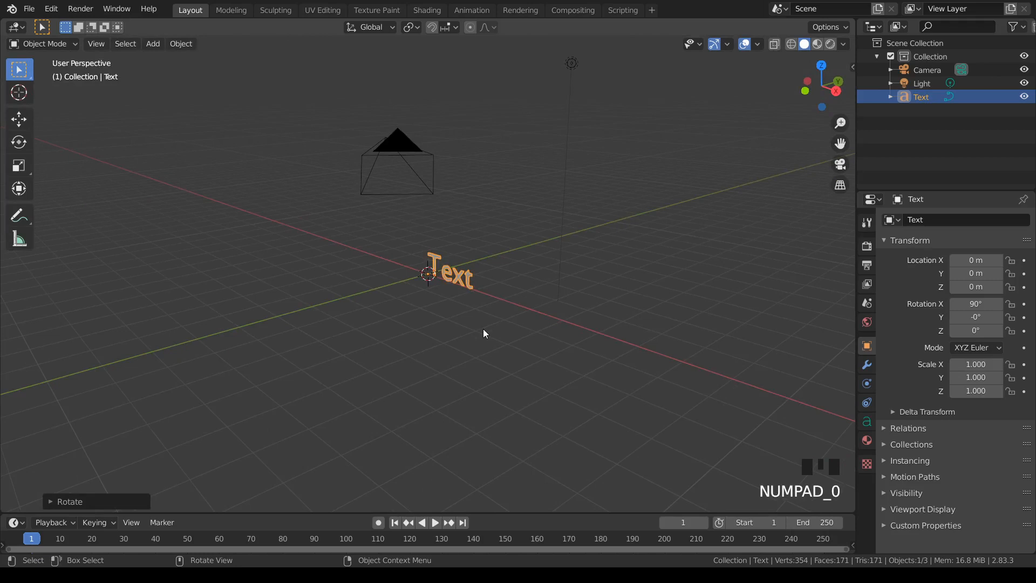
scroll(484, 334, up, 3)
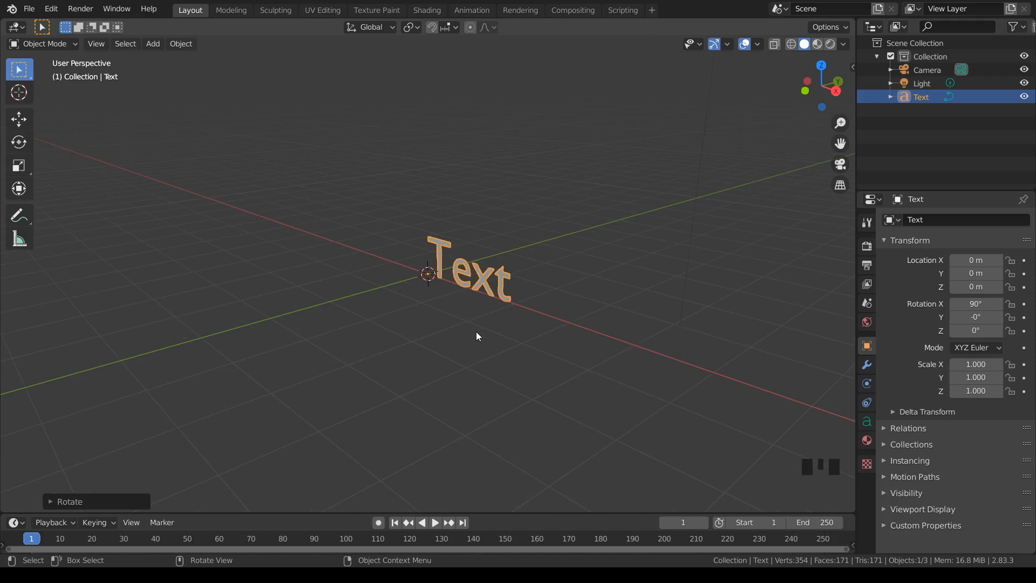
key(Tab)
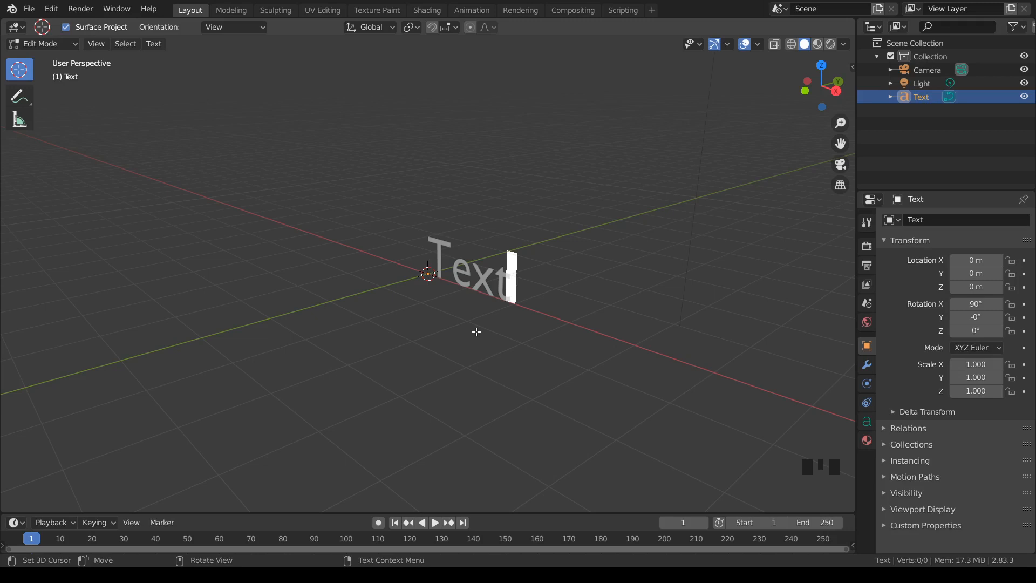
key(BackSpace)
key(BackSpace)
key(BackSpace)
key(BackSpace)
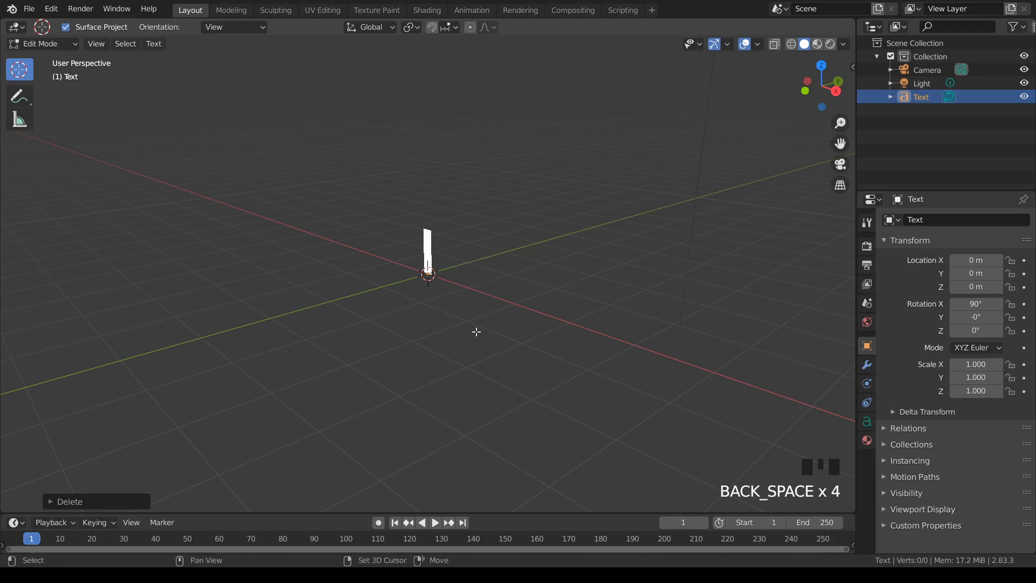
text(S)
key(BackSpace)
text(HELLO)
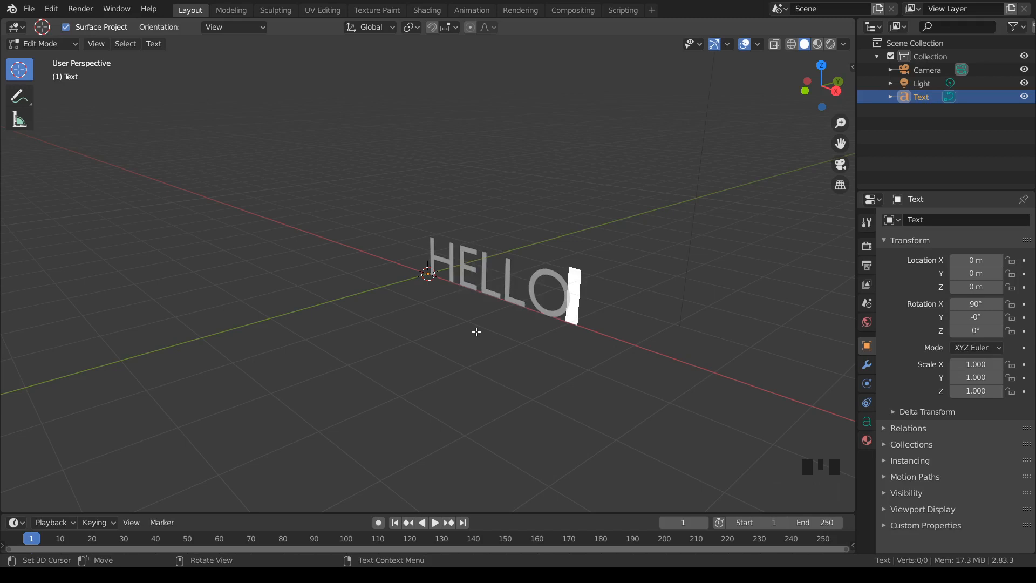
key(Tab)
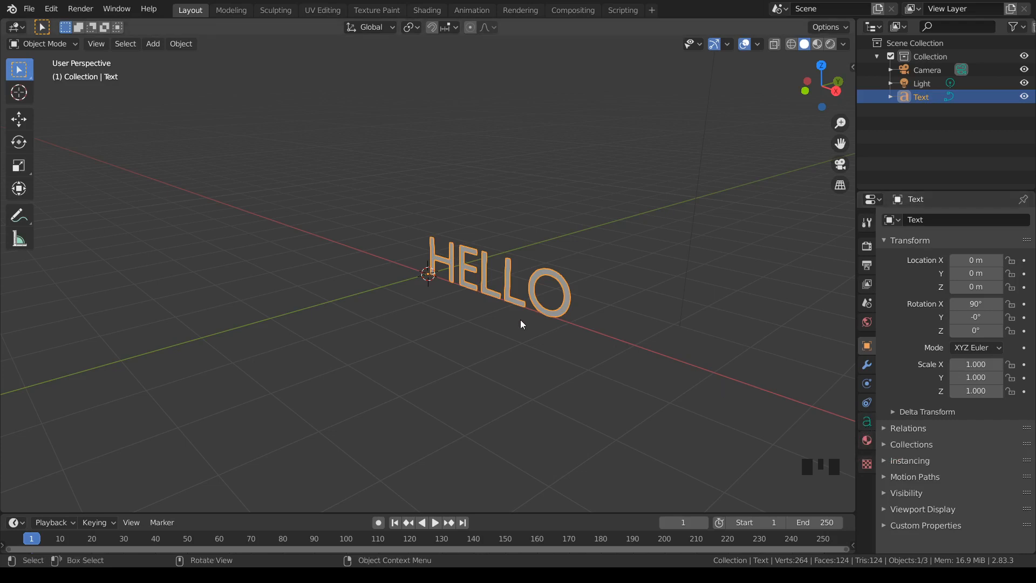
Step: Try character spacings of 0.5 and 1.5 on the HELLO text, restoring the spacing to 1
click(867, 424)
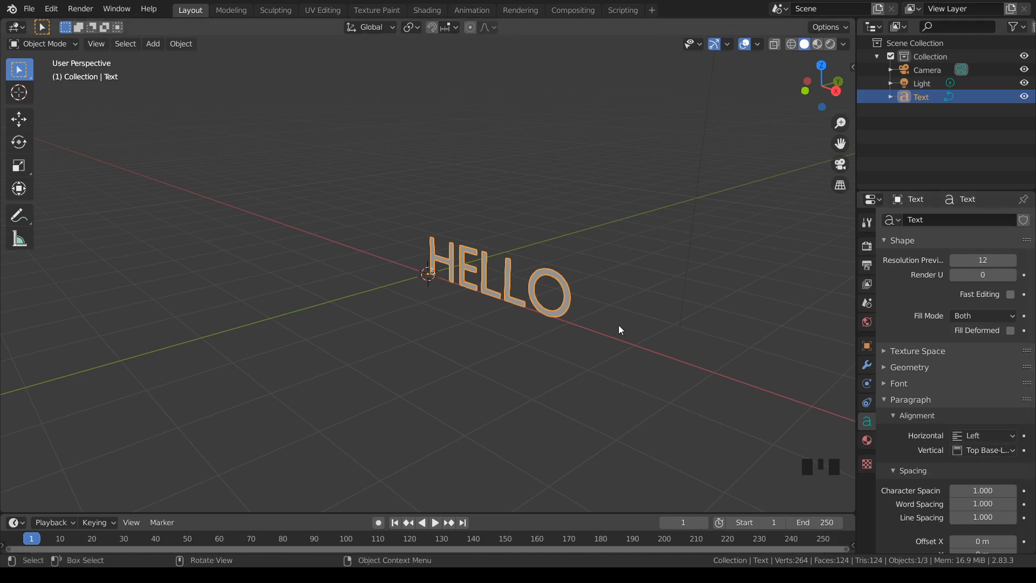
scroll(941, 447, down, 4)
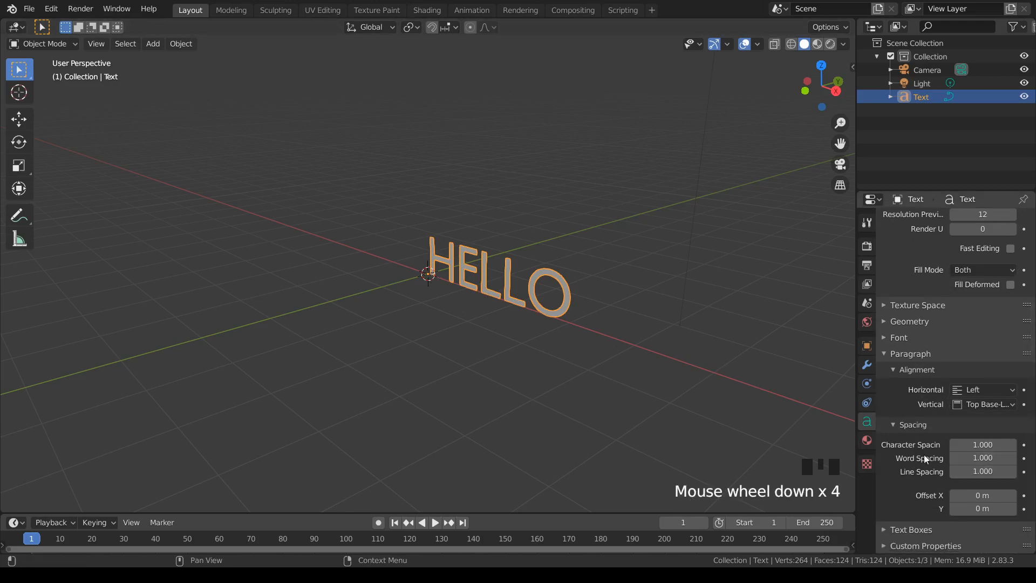
click(978, 446)
text(0.5)
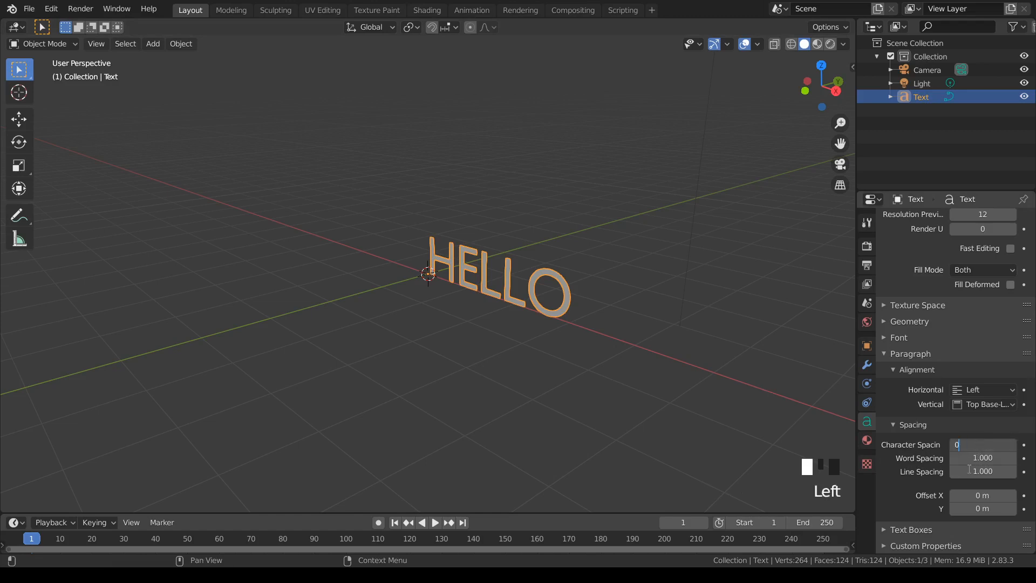
key(Return)
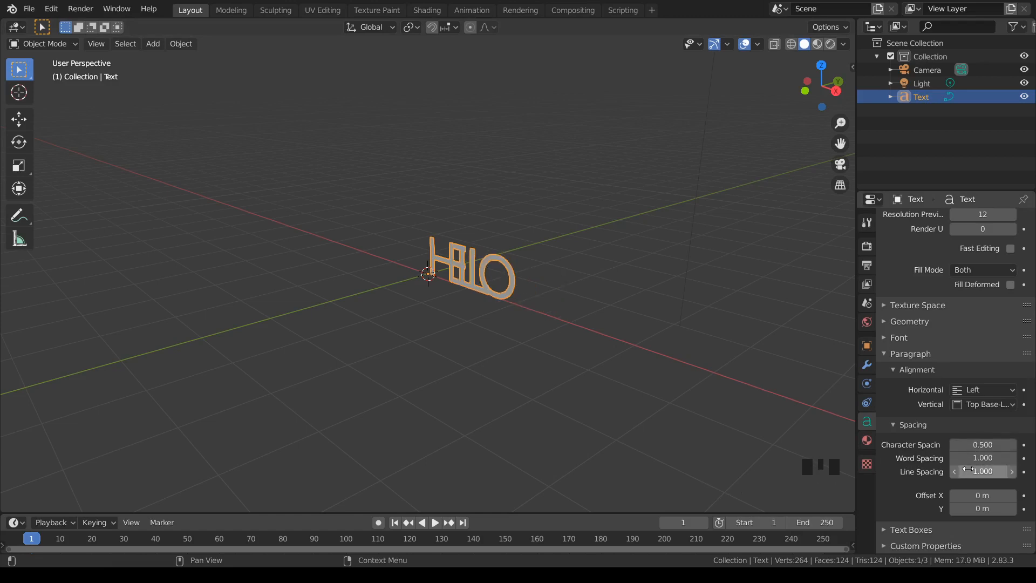
click(969, 445)
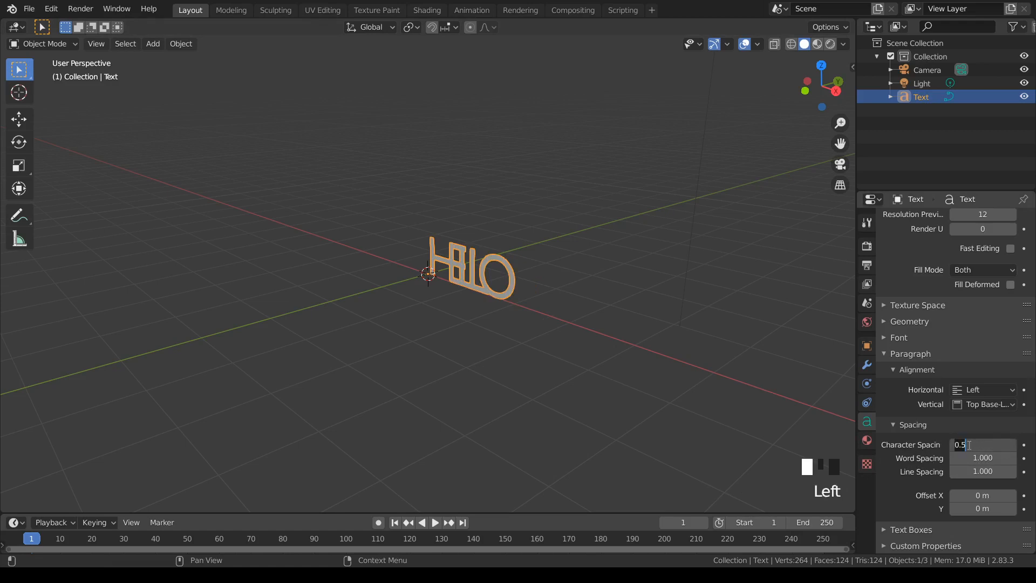
text(1)
key(Return)
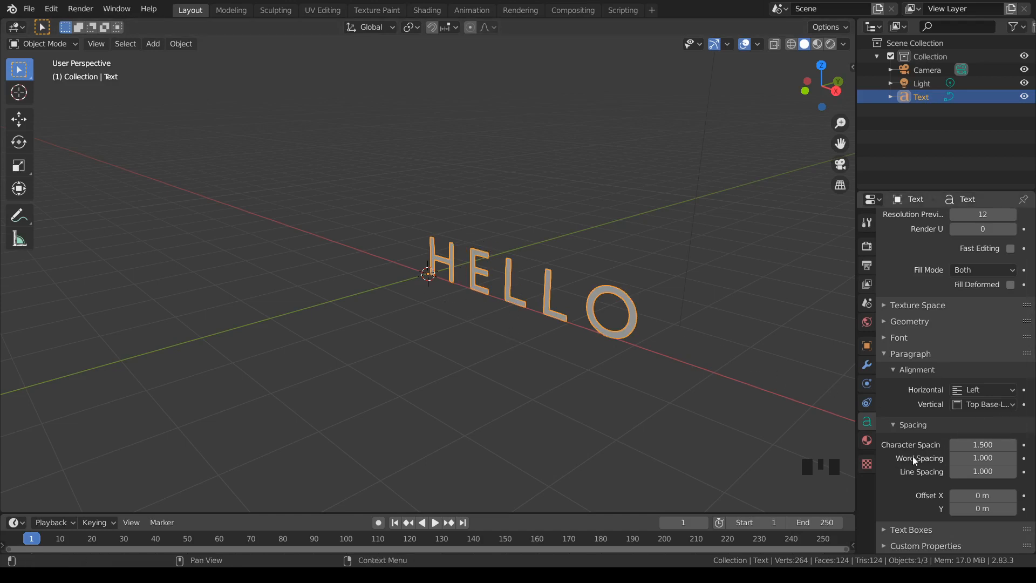
click(1000, 443)
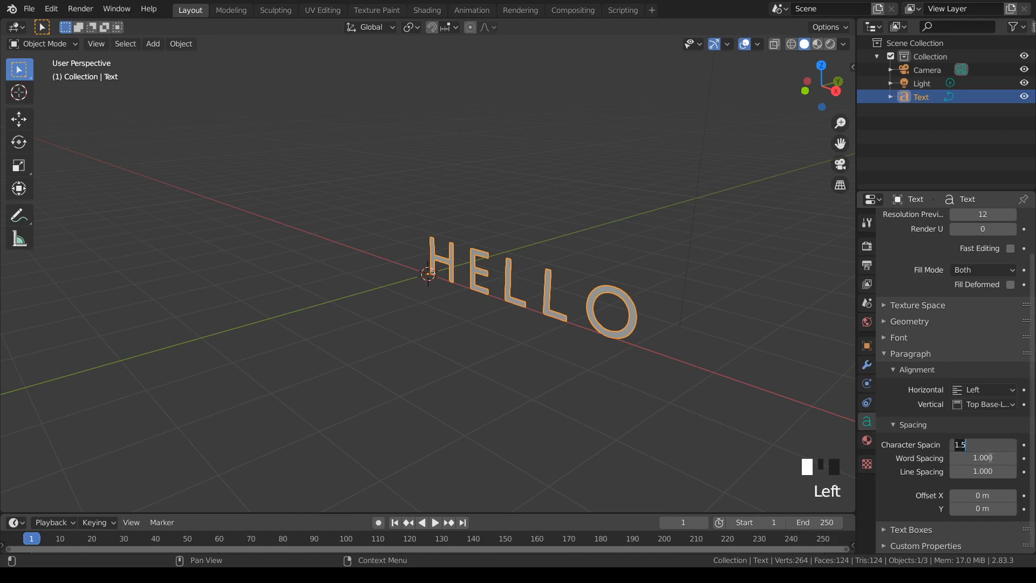
text(1)
key(Return)
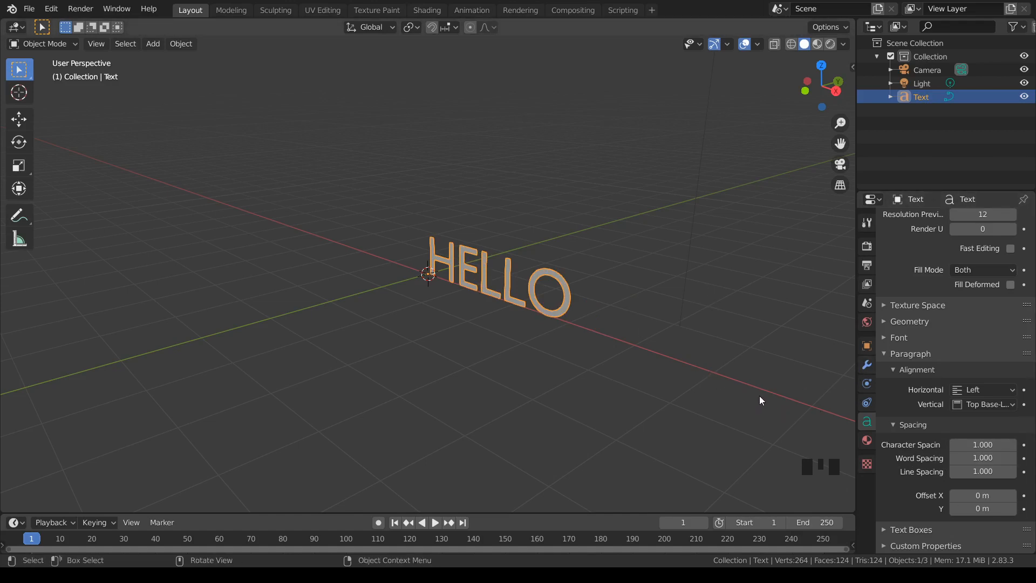
Step: Extrude the HELLO text by 0.06 m in its geometry settings
click(884, 321)
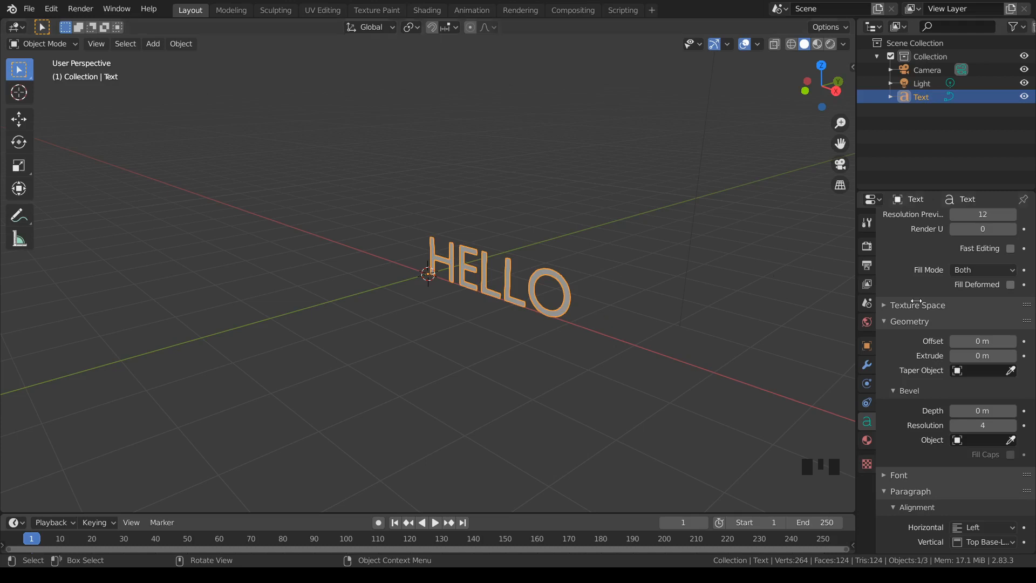
click(982, 356)
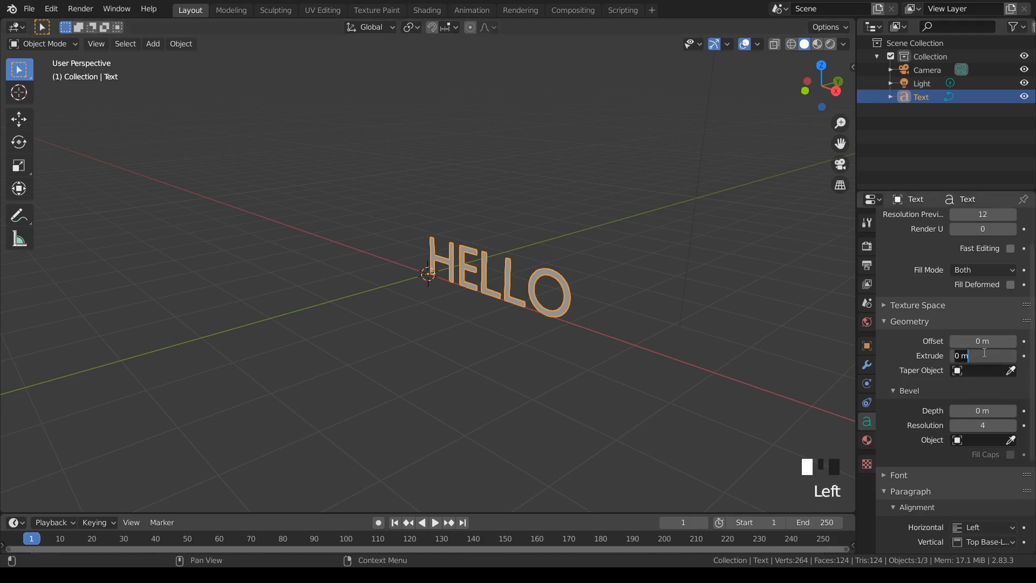
text(0.06)
key(Return)
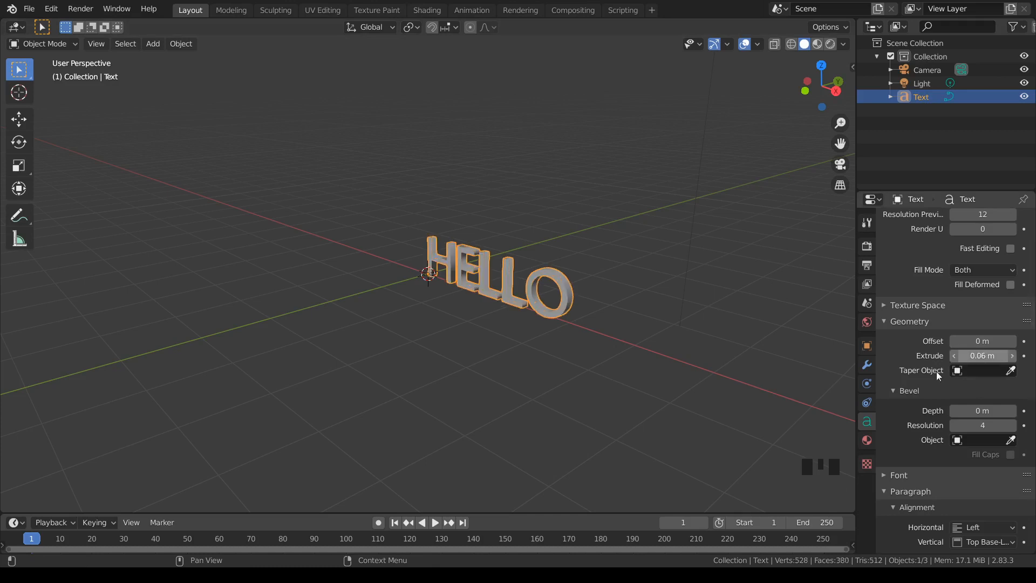
Step: Set the HELLO text's extrude value to 0.07 m
mouse_move(649, 358)
middle_down()
mouse_move(585, 371)
mouse_move(622, 365)
mouse_move(631, 345)
mouse_move(680, 354)
mouse_move(655, 354)
mouse_move(664, 352)
middle_up()
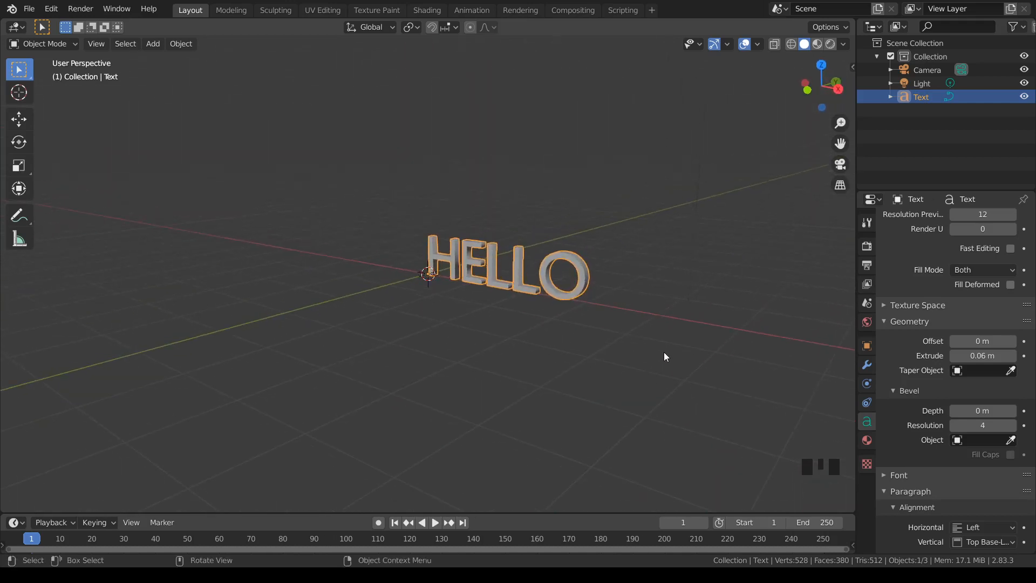
click(986, 355)
text(0.0)
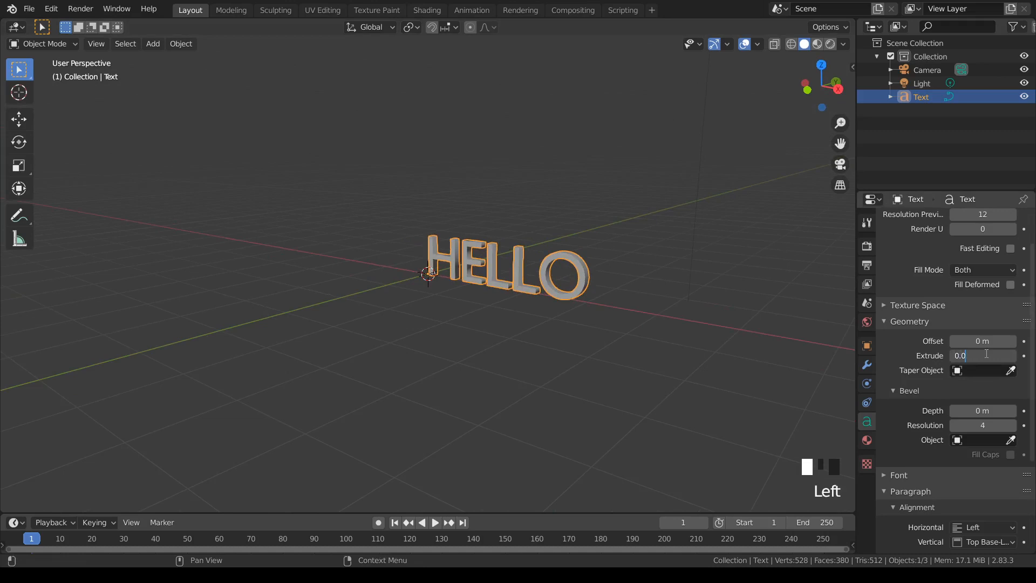
text(7)
key(Return)
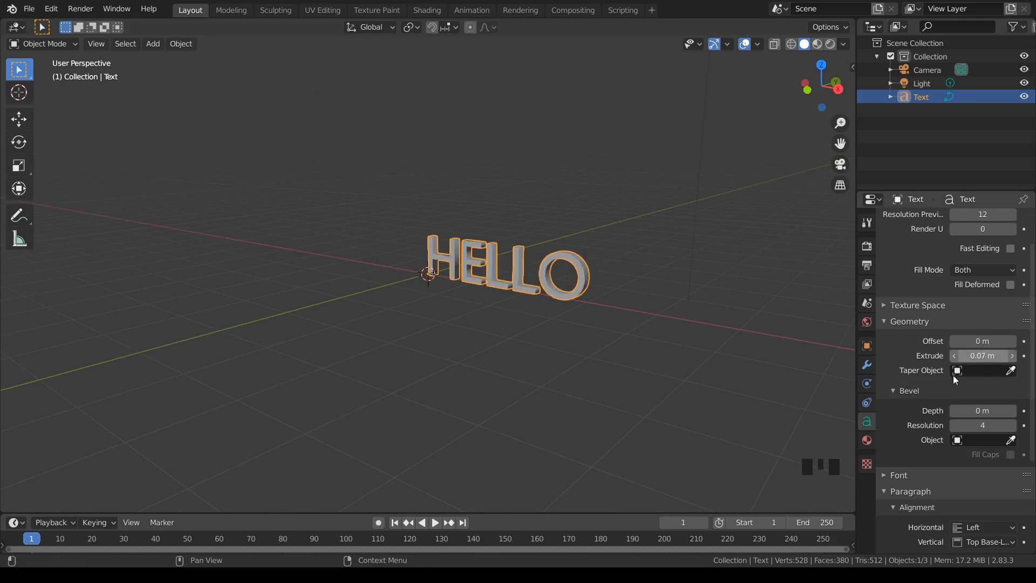
Step: Bevel the edges of the HELLO text with a depth of 0.01 m
mouse_move(537, 300)
middle_down()
mouse_move(511, 300)
mouse_move(552, 296)
middle_up()
scroll(552, 297, up, 2)
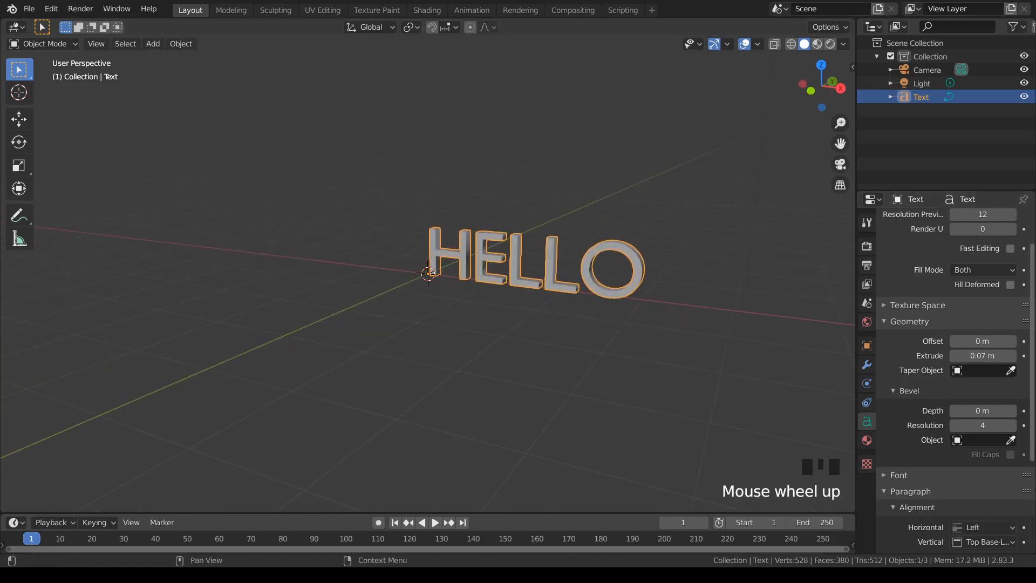
click(982, 411)
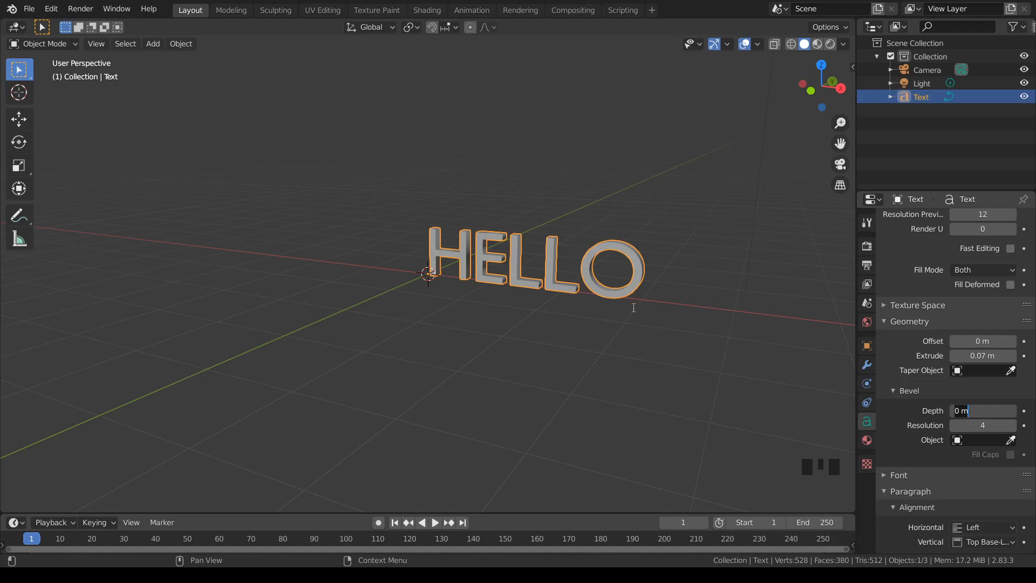
key(BackSpace)
key(BackSpace)
text(.01)
key(Return)
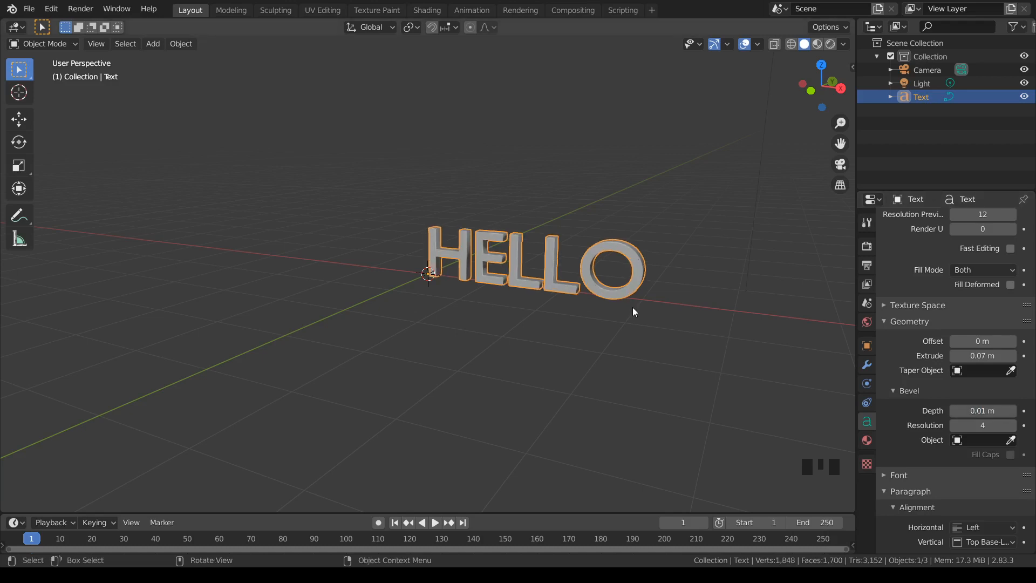
Step: Give the HELLO text a new material with nodes turned off and a blue-violet base color of about H 0.683, S 0.639
mouse_move(663, 278)
middle_down()
mouse_move(660, 264)
mouse_move(618, 281)
mouse_move(666, 259)
mouse_move(650, 254)
mouse_move(664, 270)
middle_up()
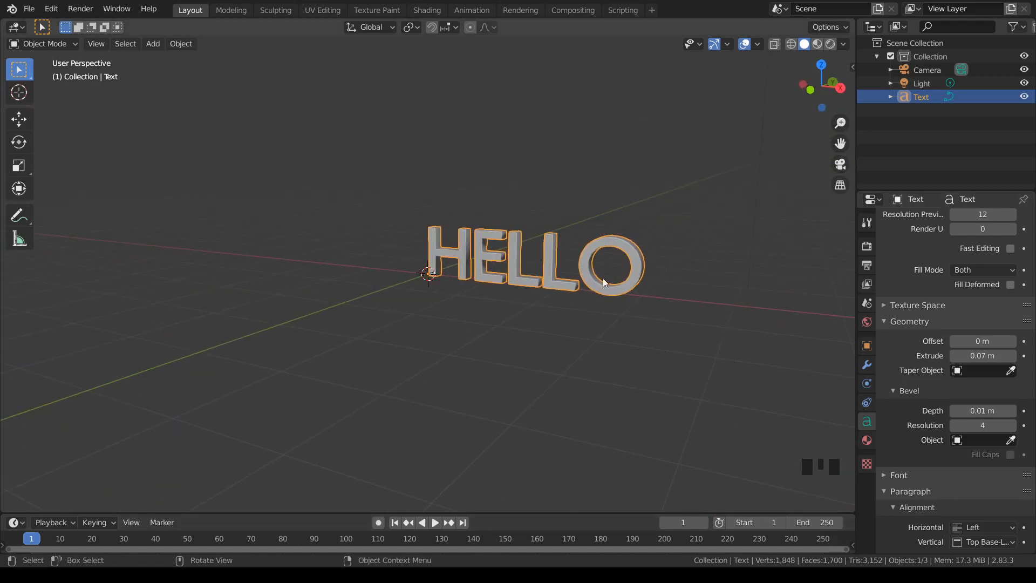
click(867, 441)
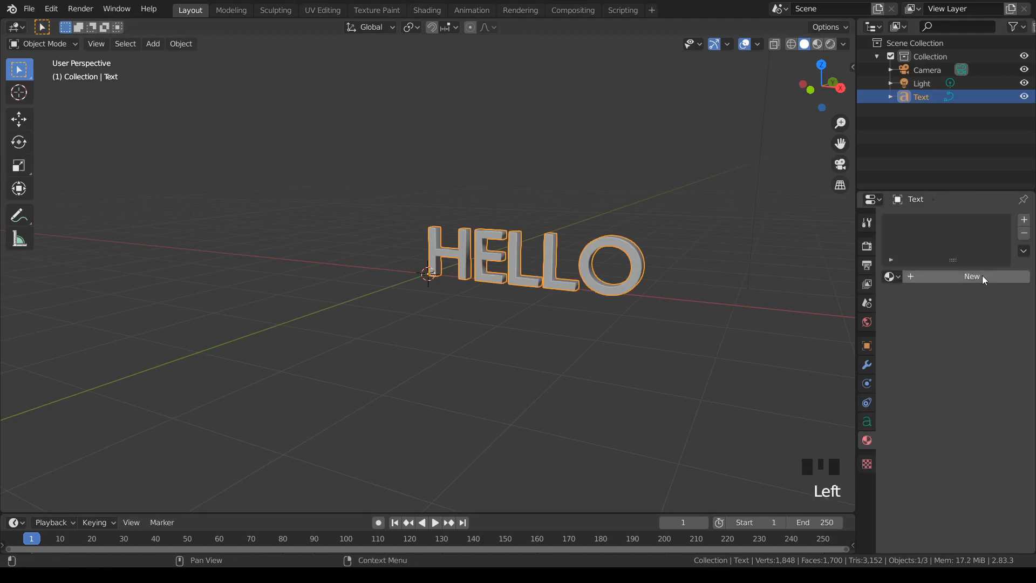
click(953, 276)
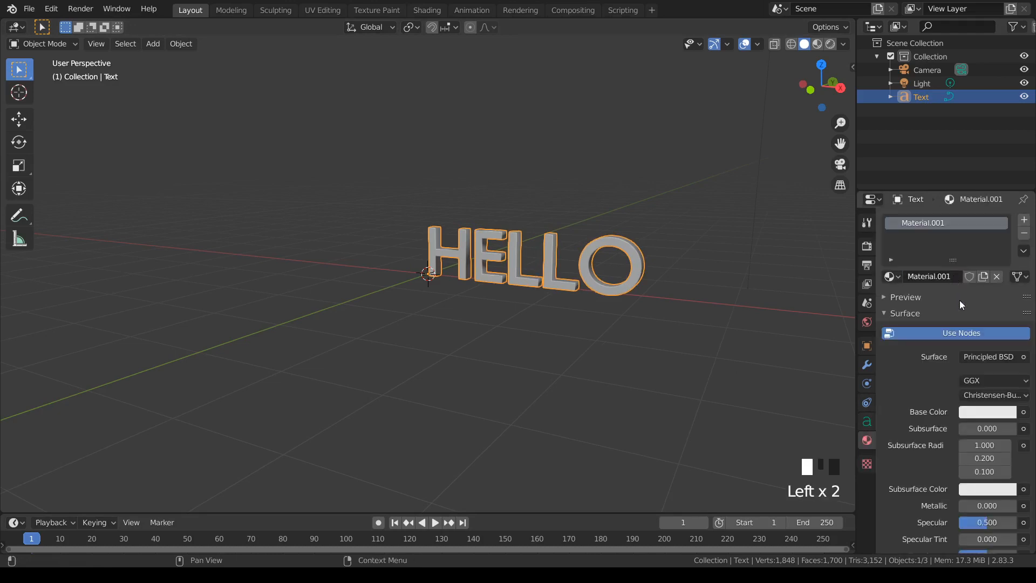
click(939, 335)
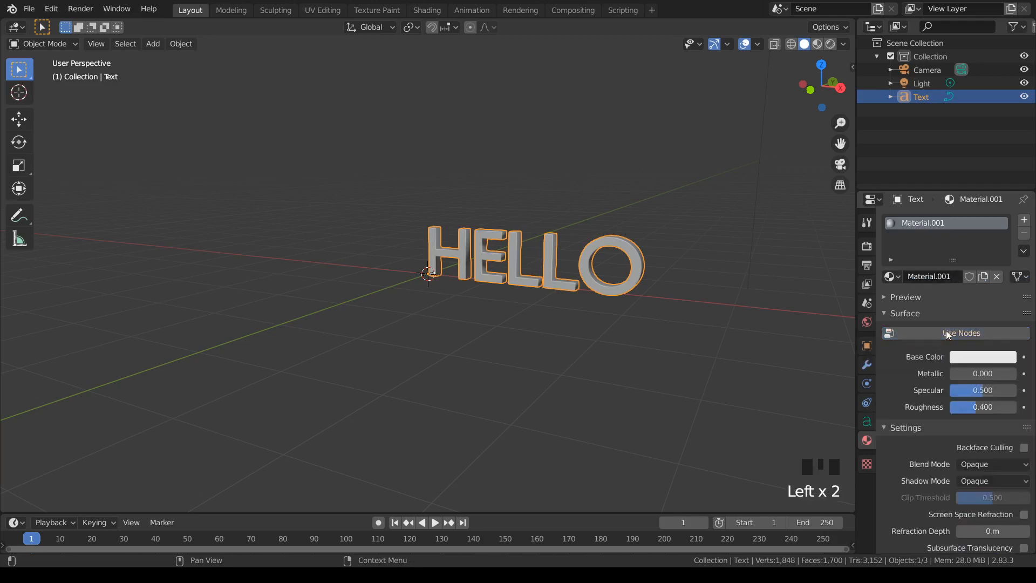
click(973, 357)
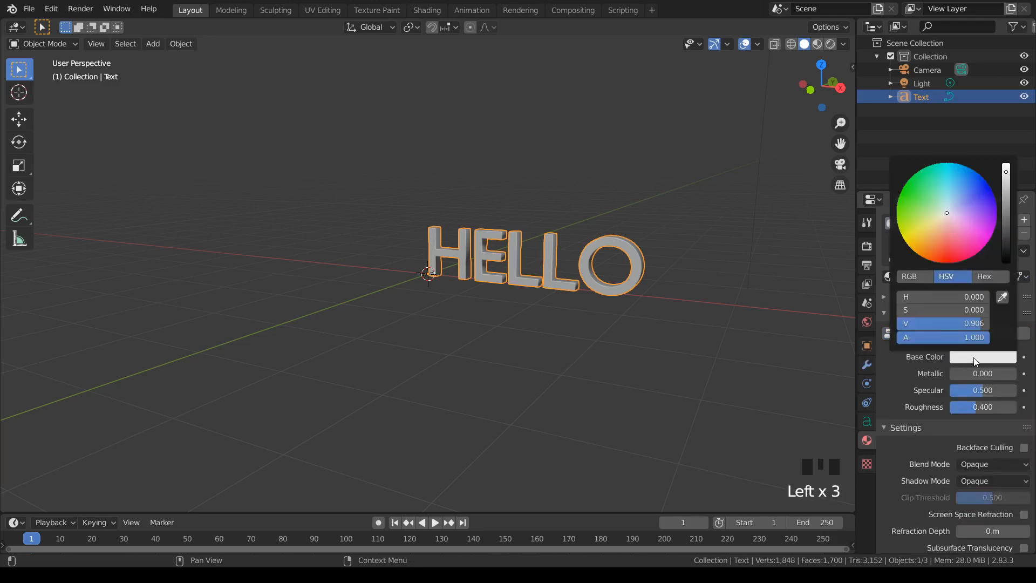
mouse_move(947, 212)
mouse_down()
mouse_move(964, 217)
mouse_move(961, 192)
mouse_move(976, 199)
mouse_up()
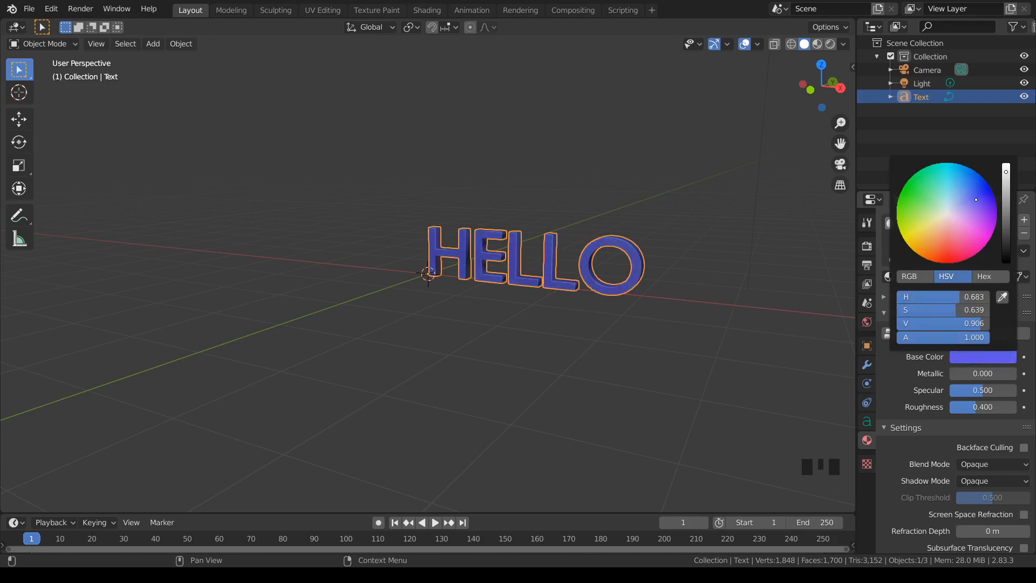
Step: Set the metallic value of the HELLO text's material to 0.05
click(966, 373)
text(0.0)
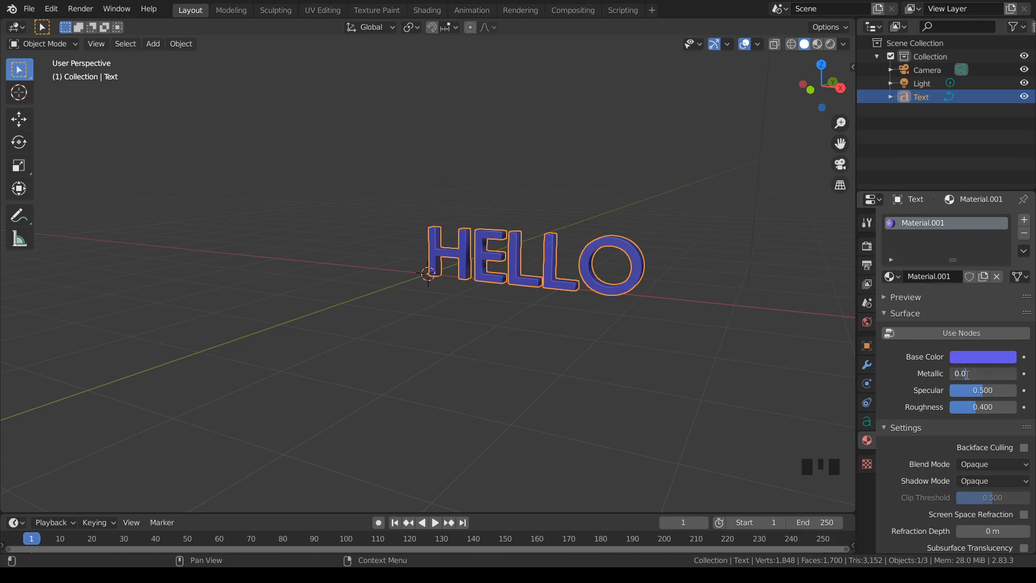
text(5)
key(Return)
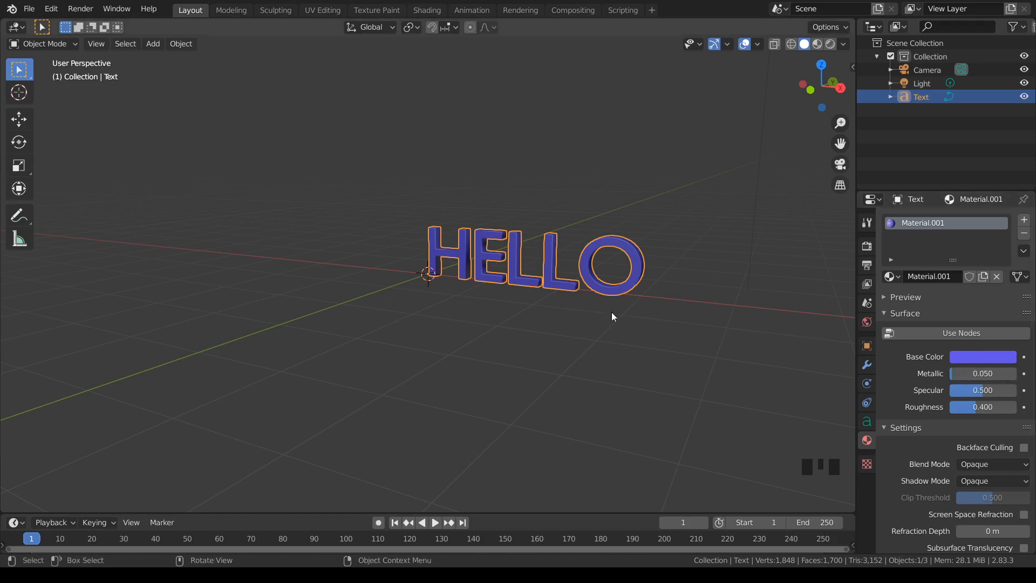
Step: Convert the HELLO text object to a mesh
scroll(612, 311, up, 1)
middle_drag(612, 306, 588, 310)
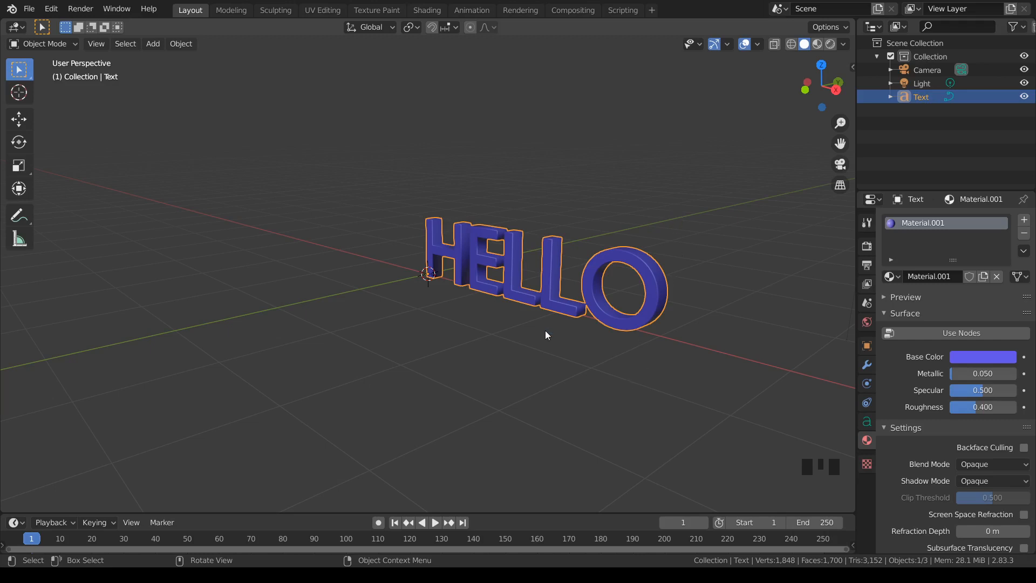
key(Tab)
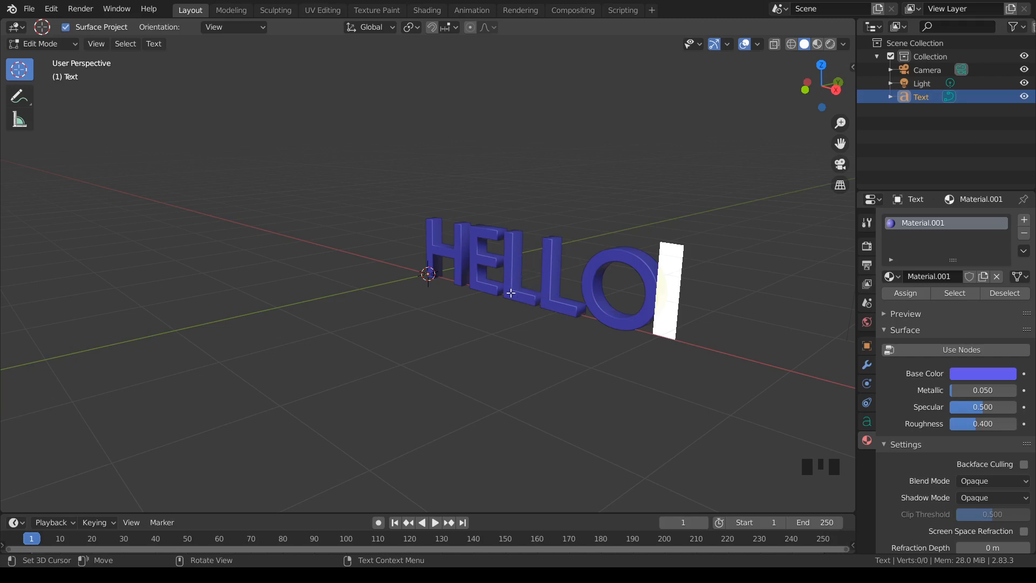
key(Tab)
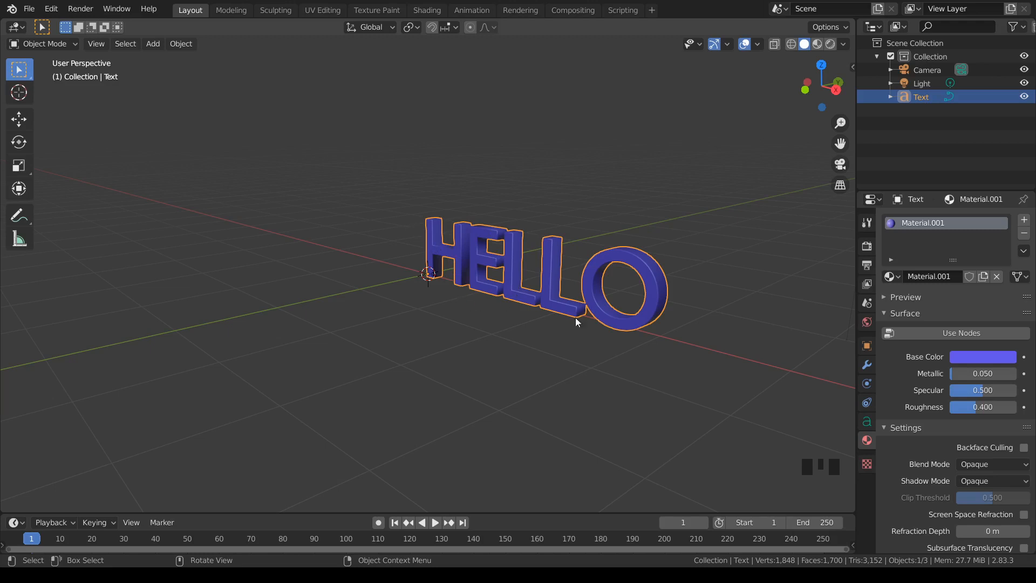
click(183, 46)
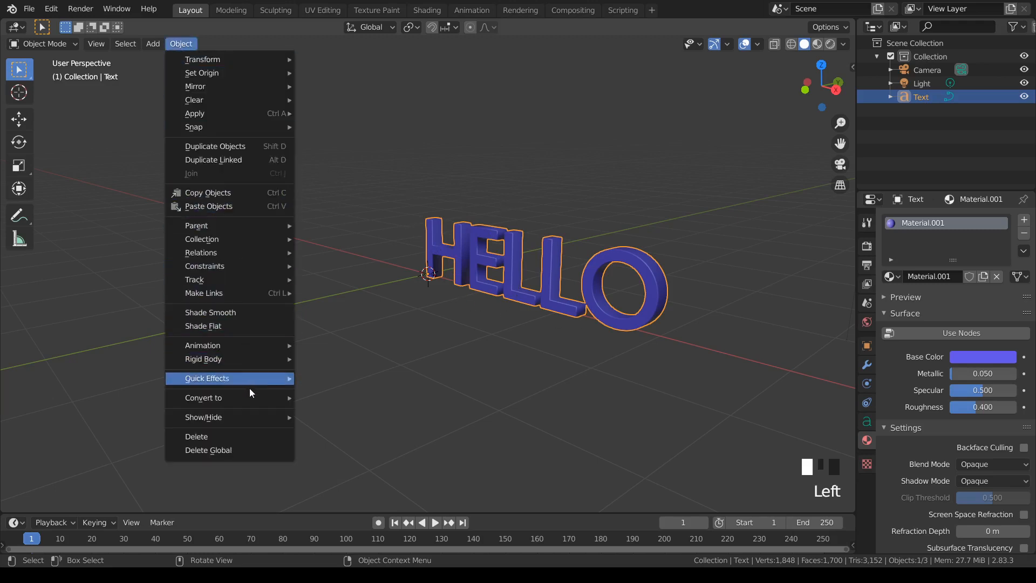
mouse_move(252, 404)
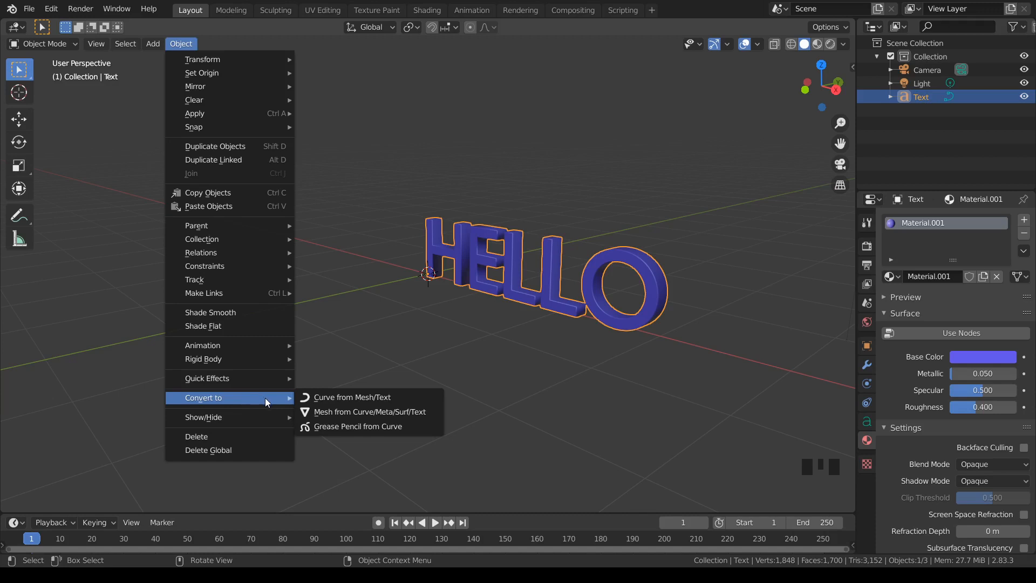
click(372, 412)
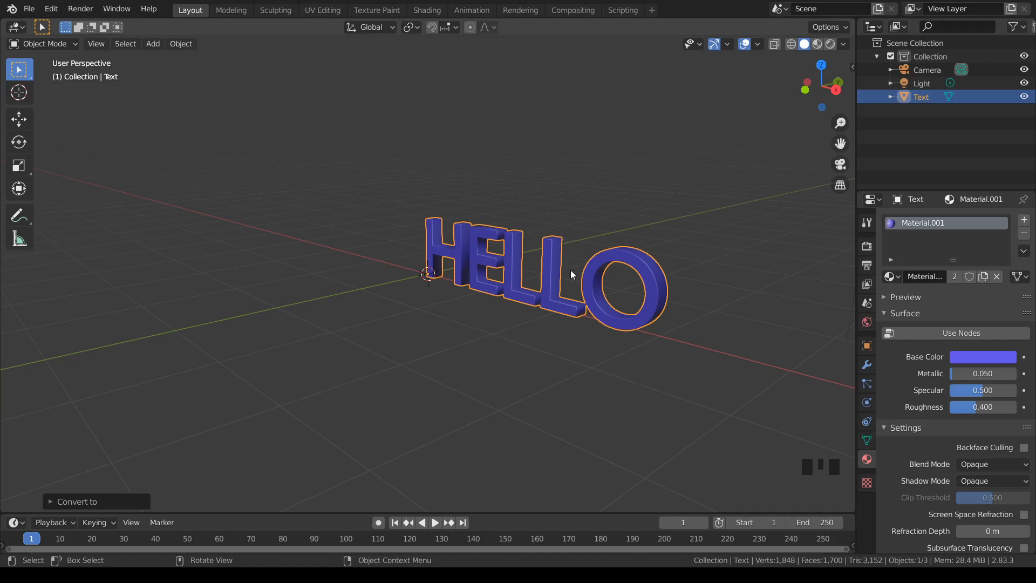
Step: Examine the vertices and faces of the converted HELLO mesh in Edit Mode, close up on the letters, and return to Object Mode
key(Tab)
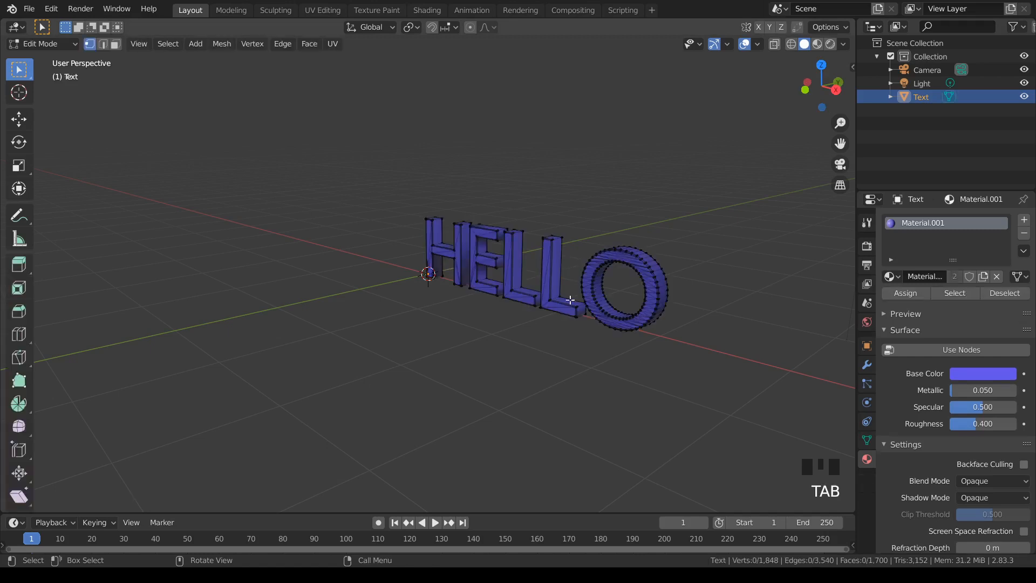
middle_drag(571, 342, 597, 349)
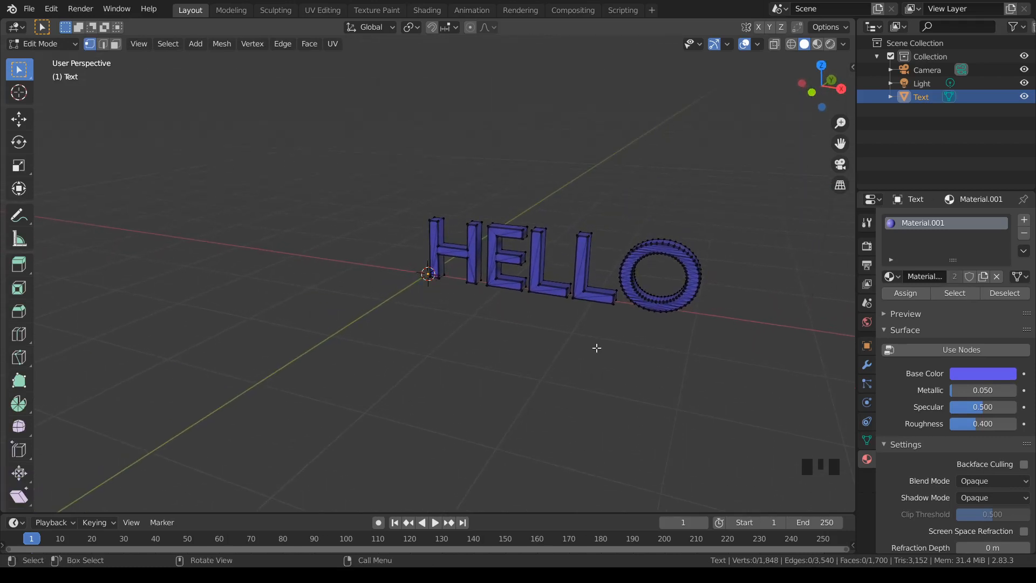
scroll(583, 322, up, 4)
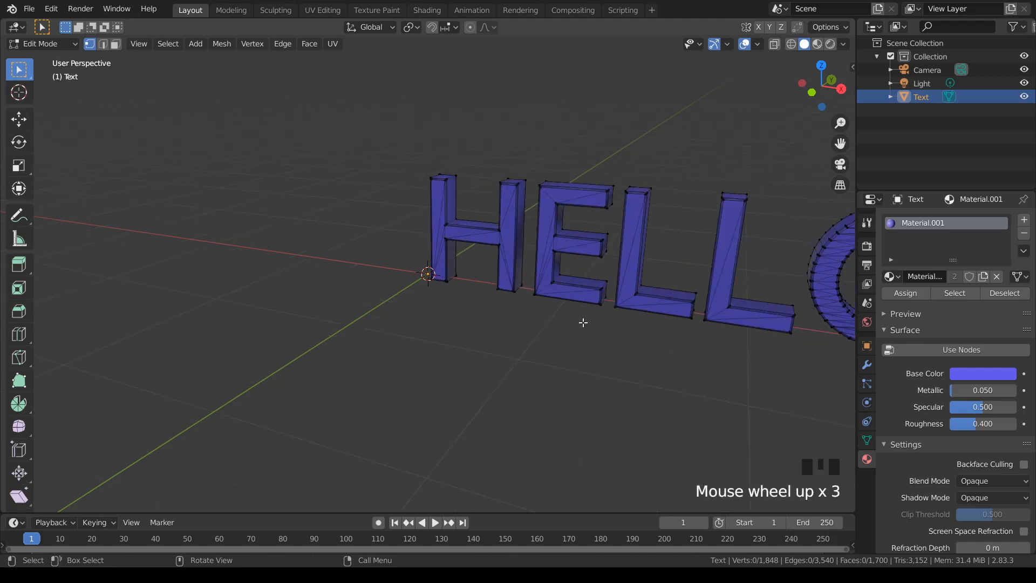
scroll(582, 322, up, 1)
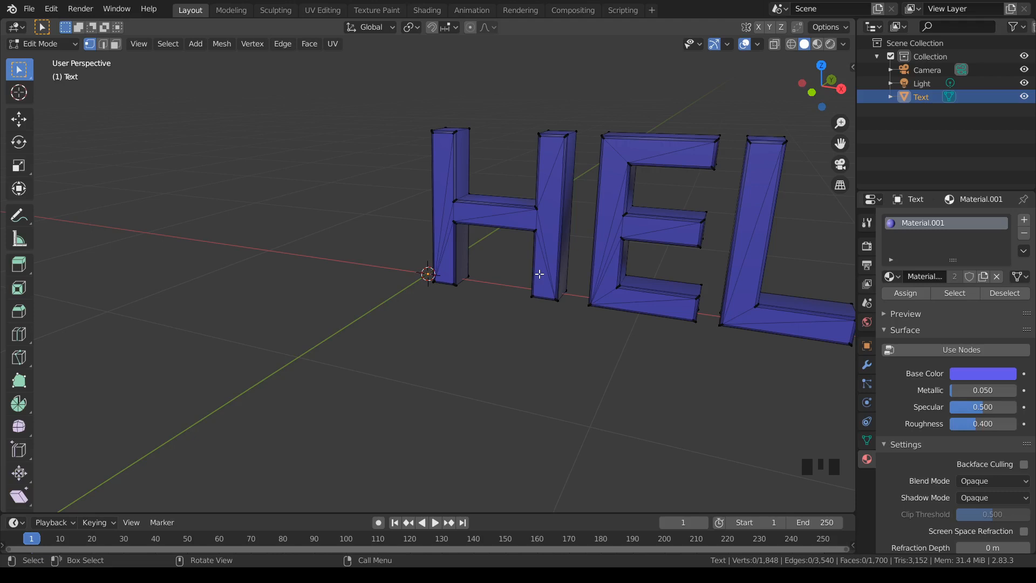
scroll(609, 240, up, 2)
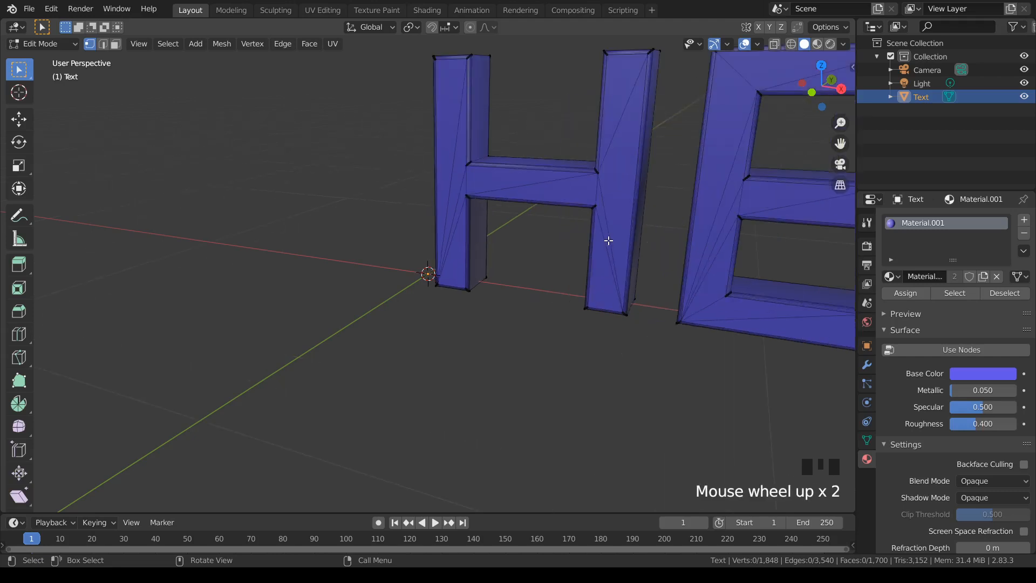
scroll(608, 240, down, 3)
scroll(609, 240, down, 2)
scroll(605, 239, down, 1)
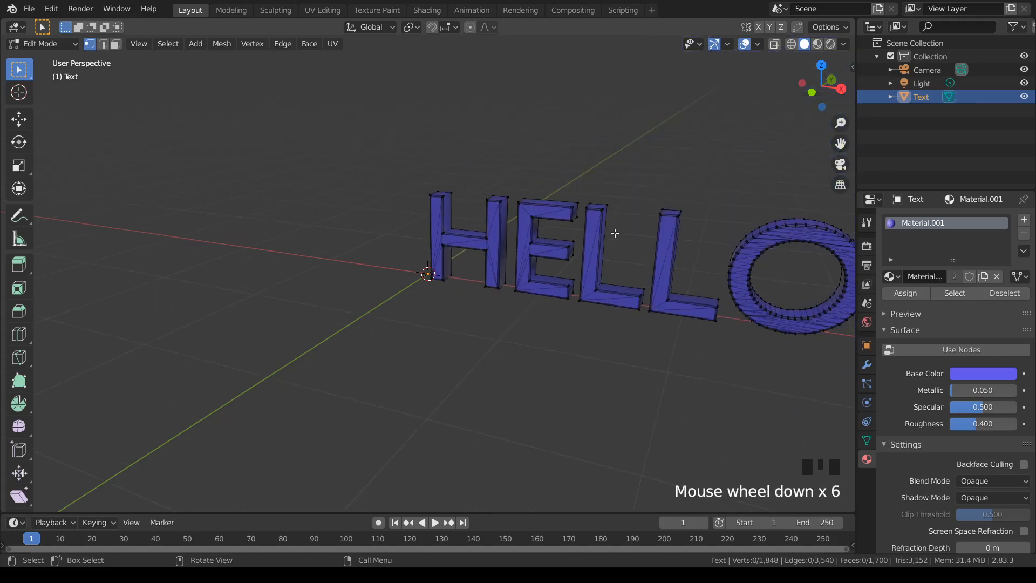
key(Tab)
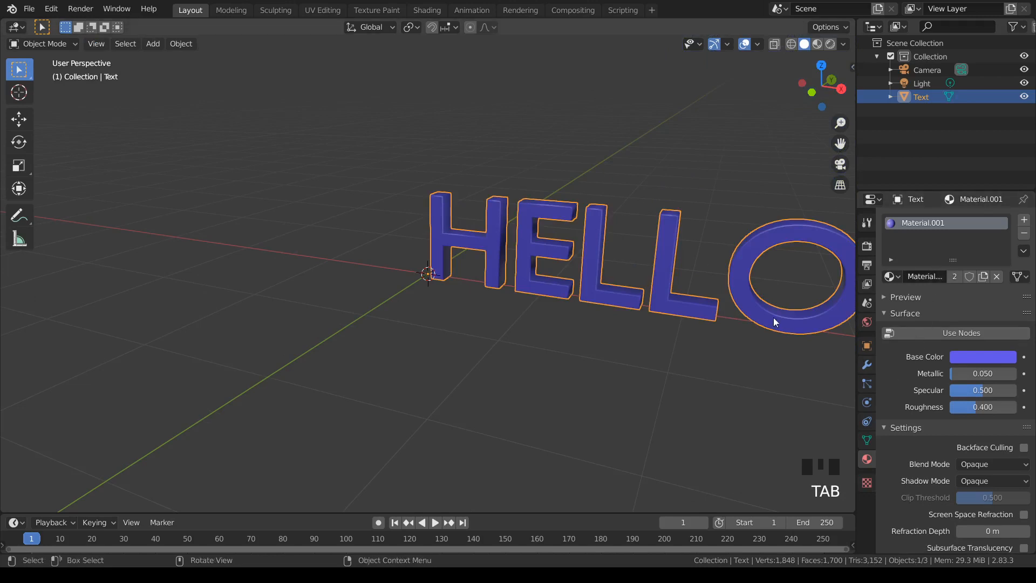
scroll(700, 301, down, 2)
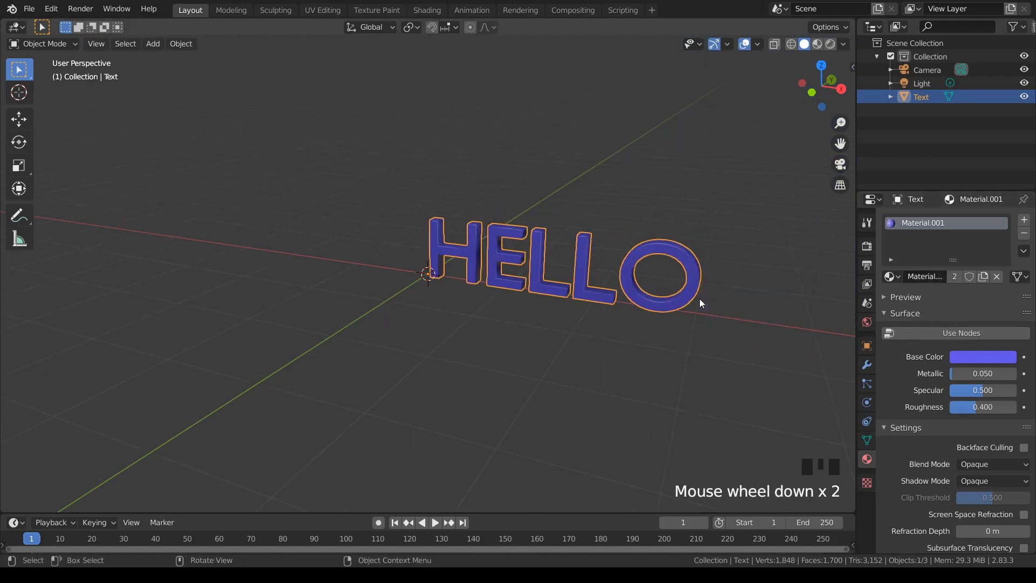
Step: Add a Remesh modifier to the HELLO mesh in Blocks mode, with removal of disconnected pieces turned off
click(868, 365)
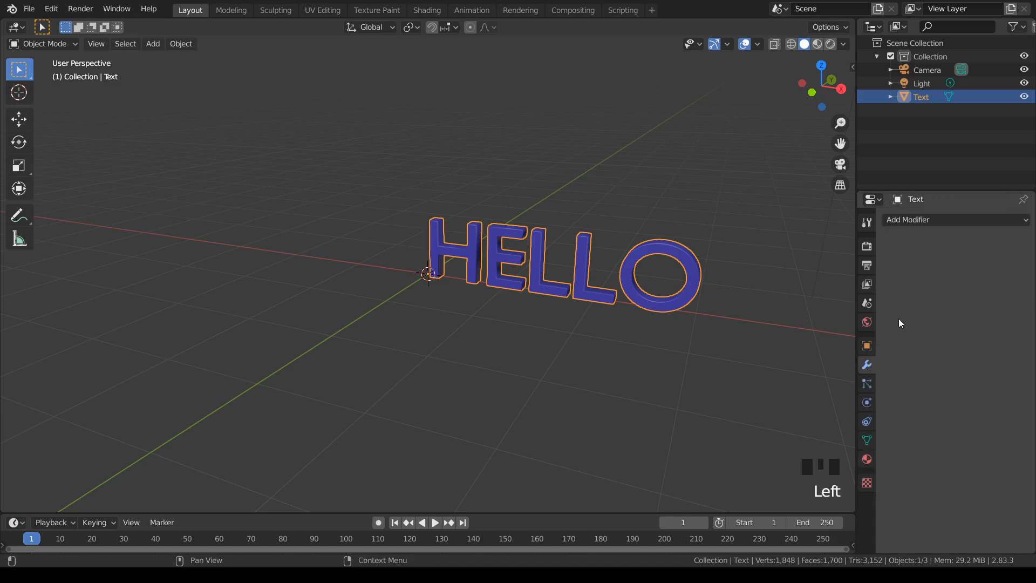
click(932, 219)
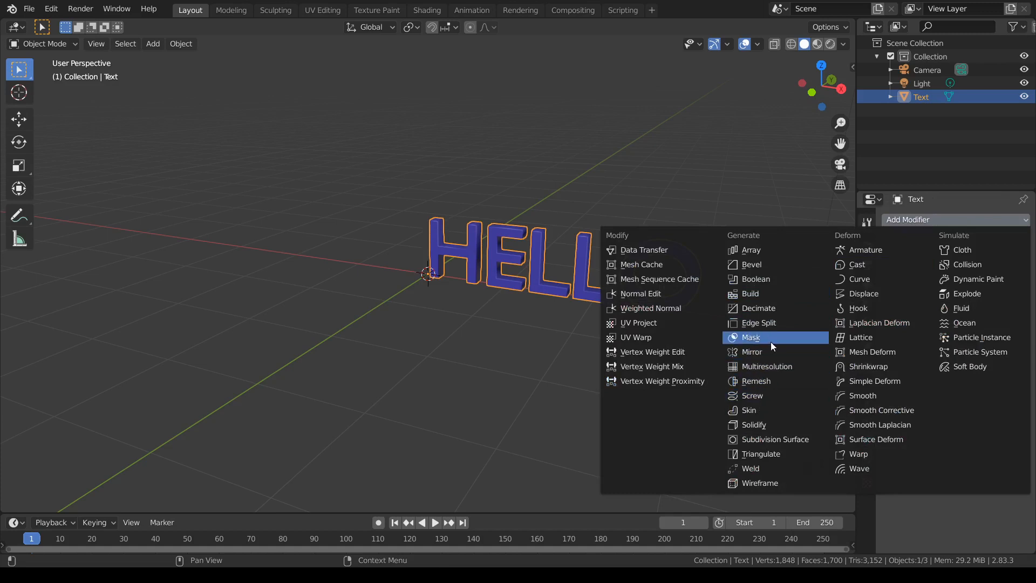
click(756, 381)
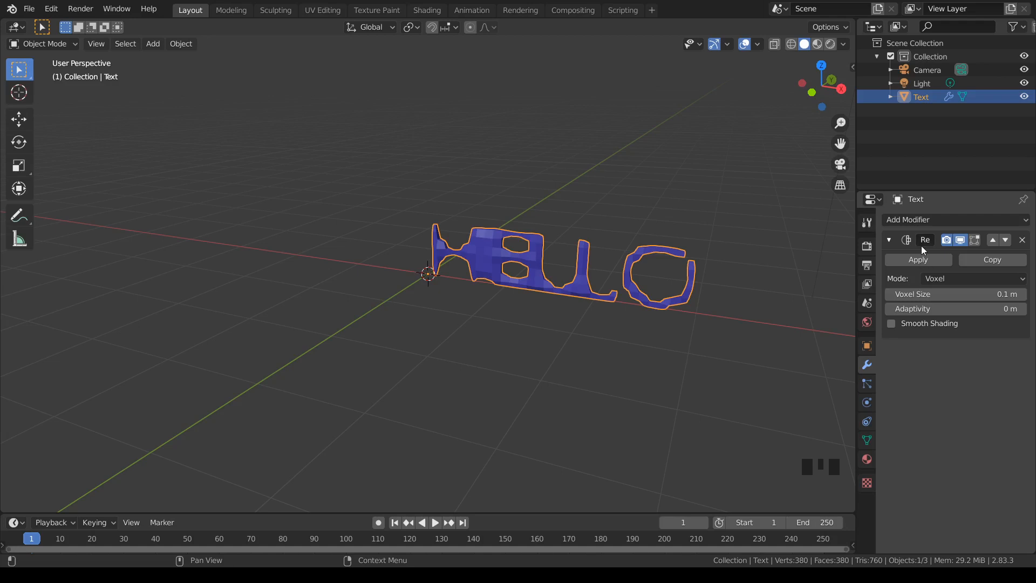
click(954, 277)
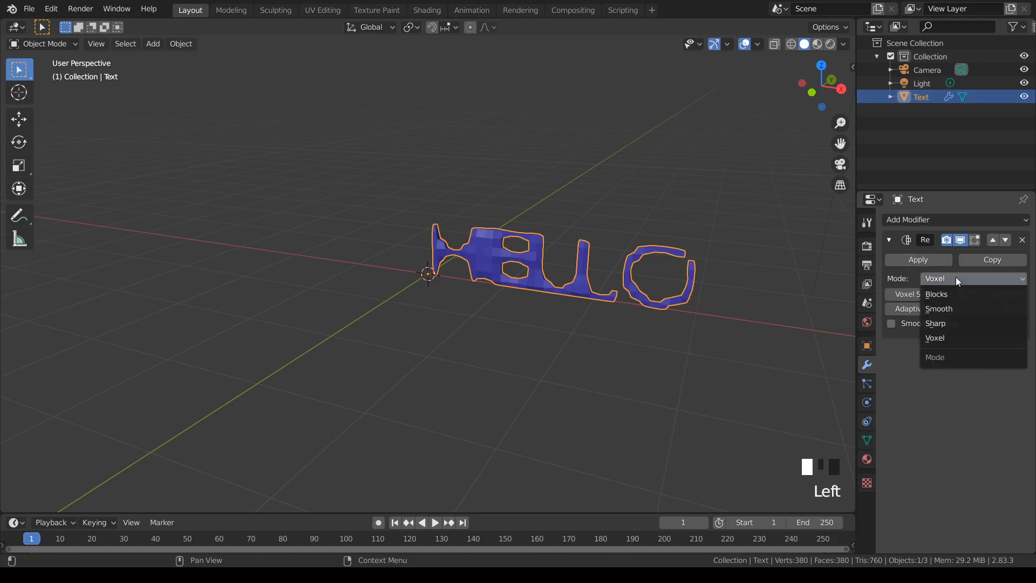
click(960, 293)
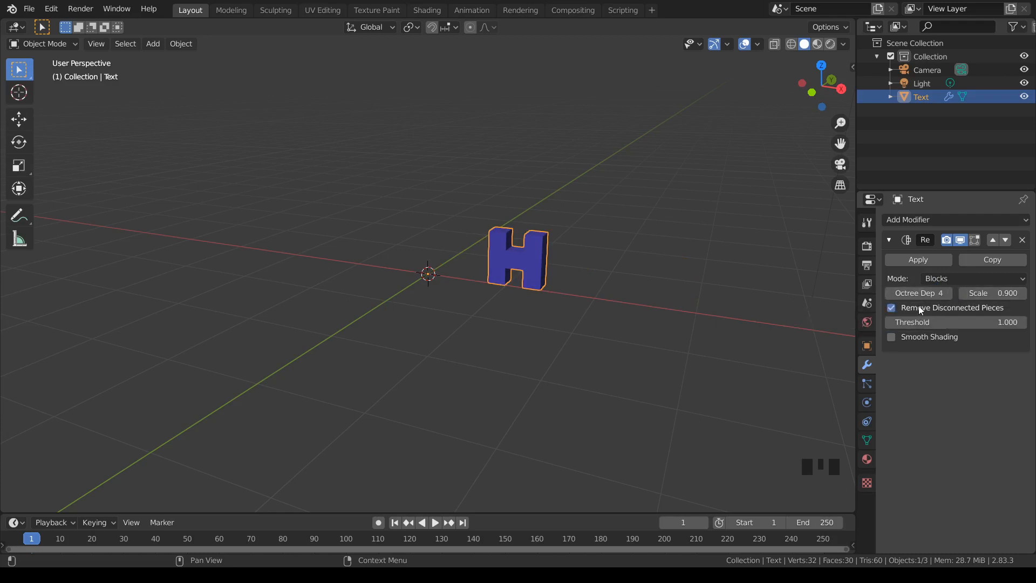
click(892, 307)
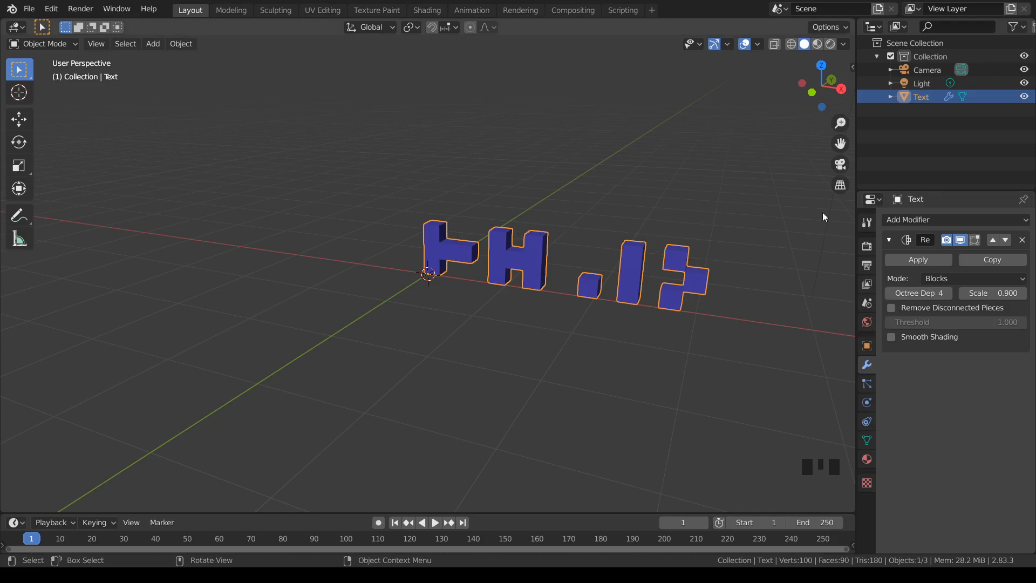
Step: Raise the Remesh modifier's octree depth to 8 and apply the modifier to the HELLO mesh
click(948, 295)
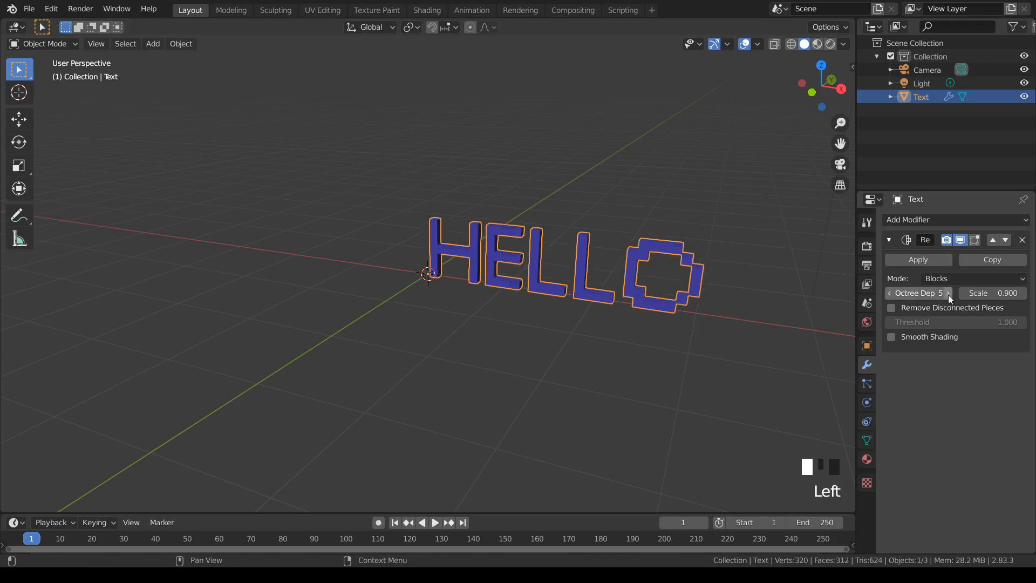
click(948, 295)
click(948, 295)
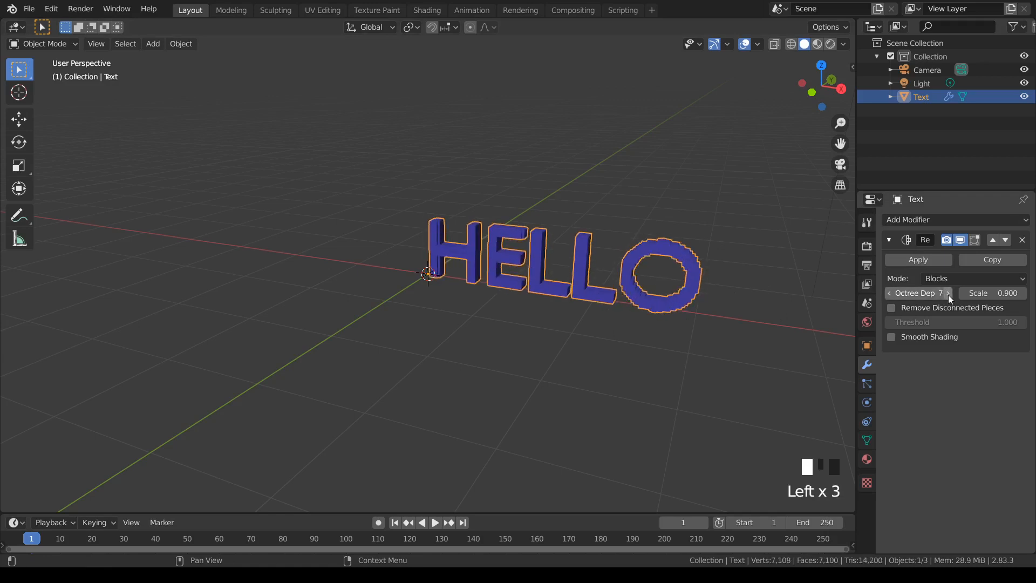
click(948, 295)
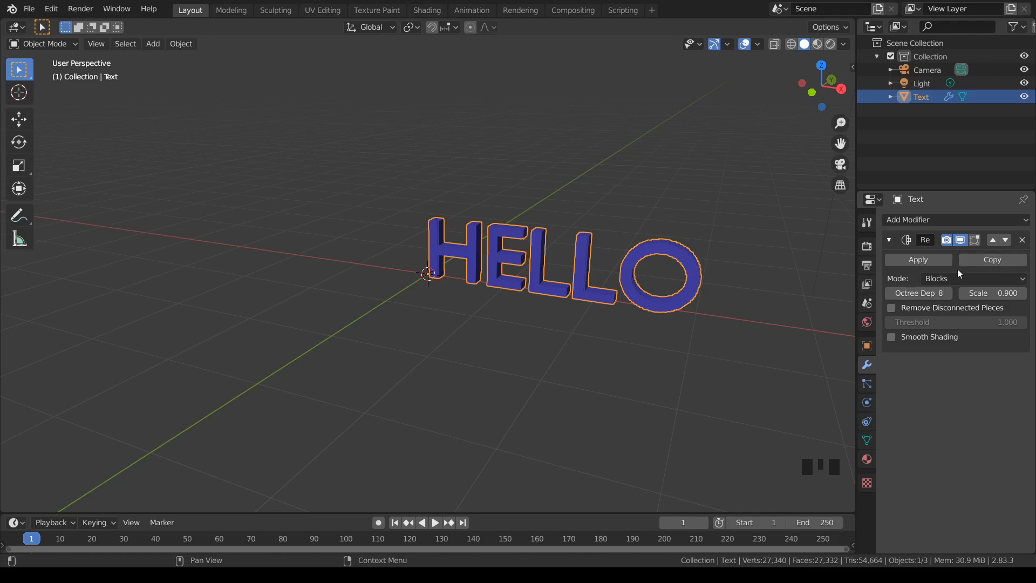
click(926, 259)
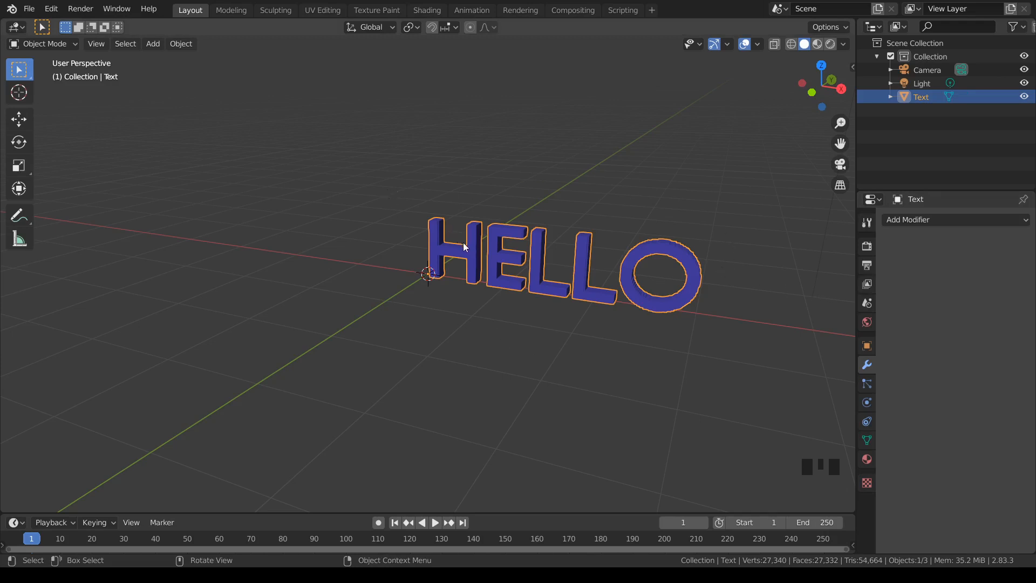
Step: Examine the remeshed HELLO letters' grid of vertices in Edit Mode, close up on the H
key(Tab)
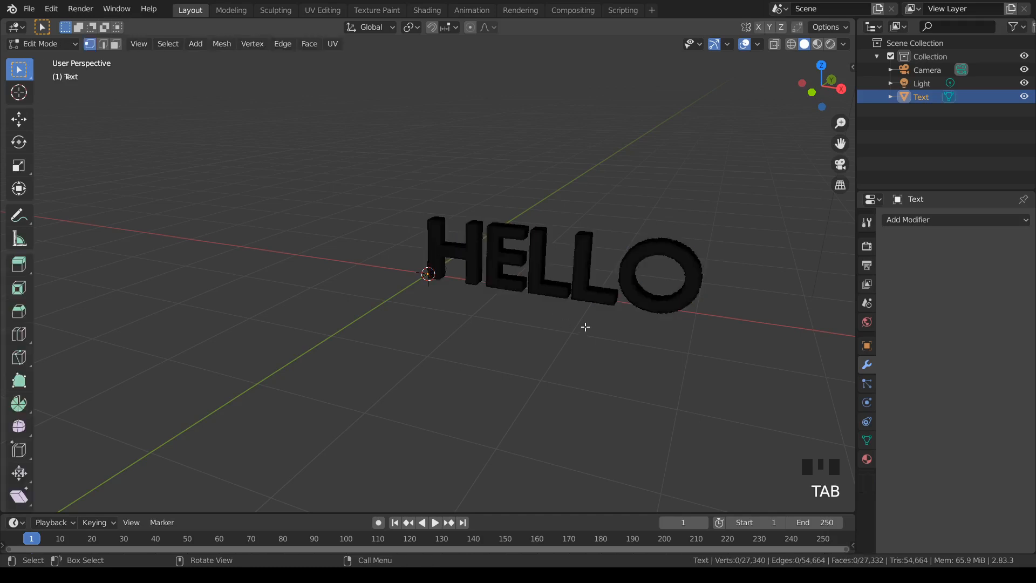
scroll(585, 327, up, 4)
scroll(585, 327, up, 5)
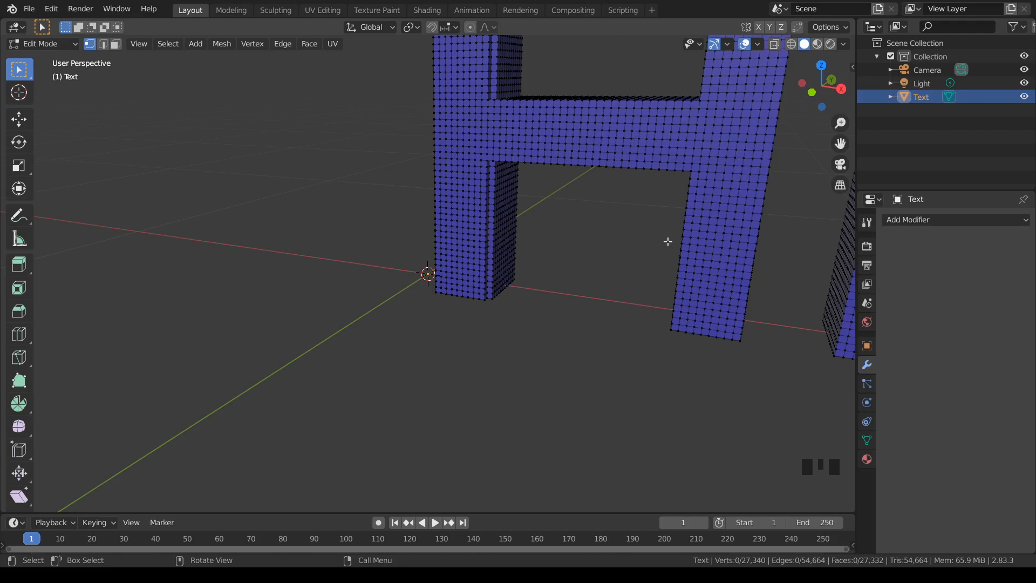
scroll(668, 241, down, 3)
scroll(664, 241, down, 4)
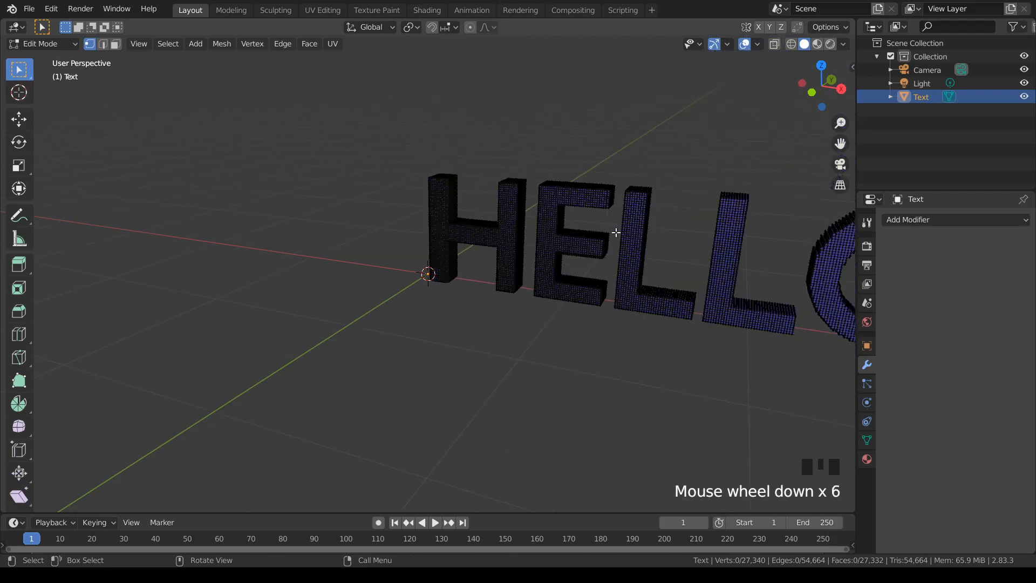
Step: Return the remeshed HELLO text to Object Mode
scroll(609, 229, down, 2)
scroll(601, 226, up, 3)
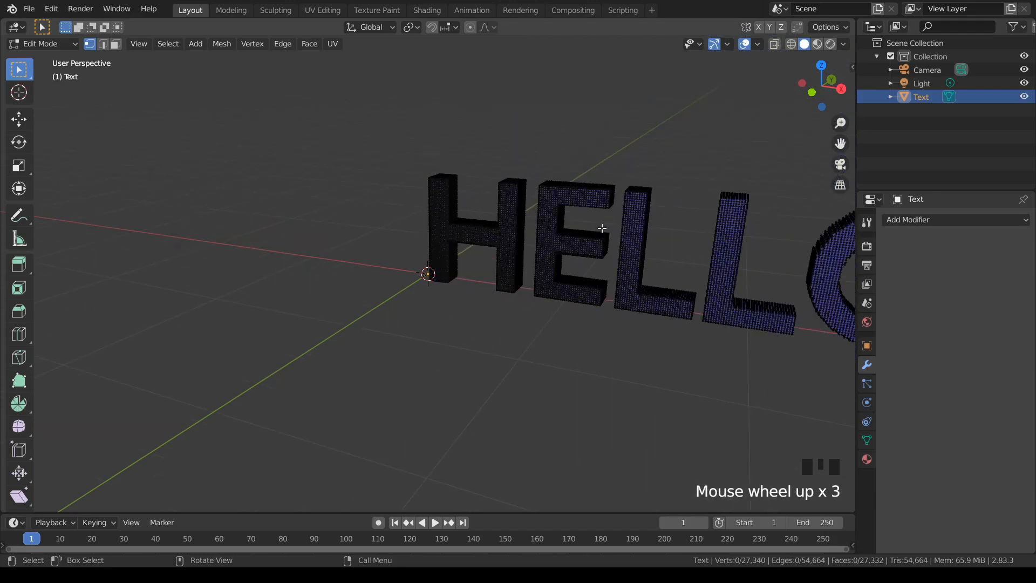
scroll(599, 230, down, 2)
scroll(599, 230, down, 1)
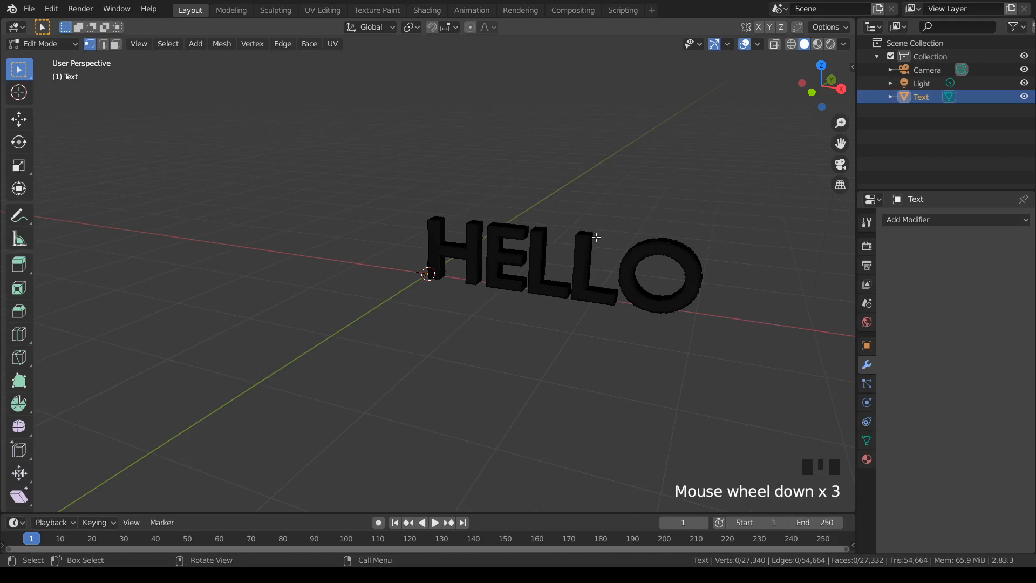
key(Tab)
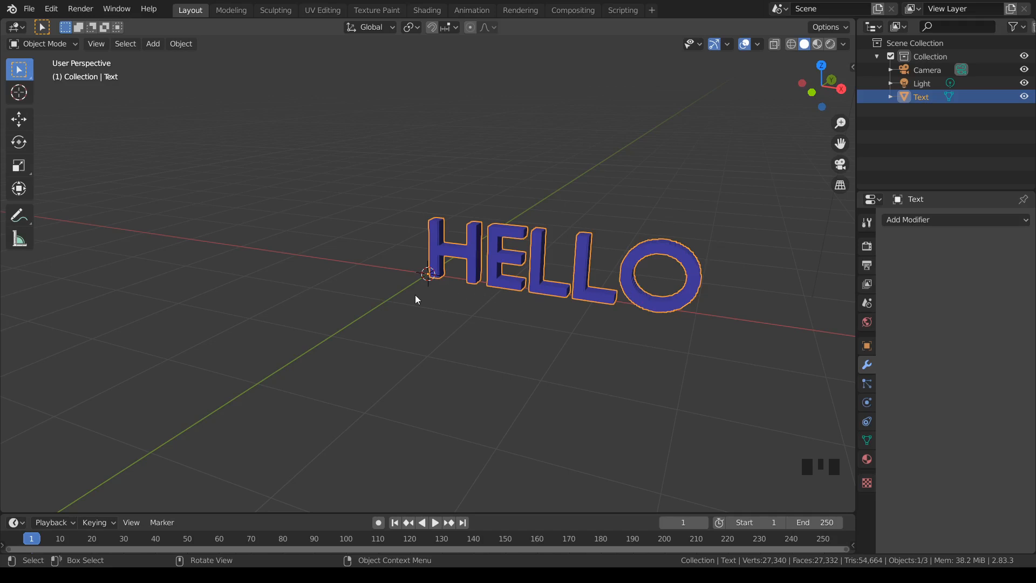
Step: Add a mesh plane at the origin and move it slightly down beneath the HELLO letters
key(shift+a)
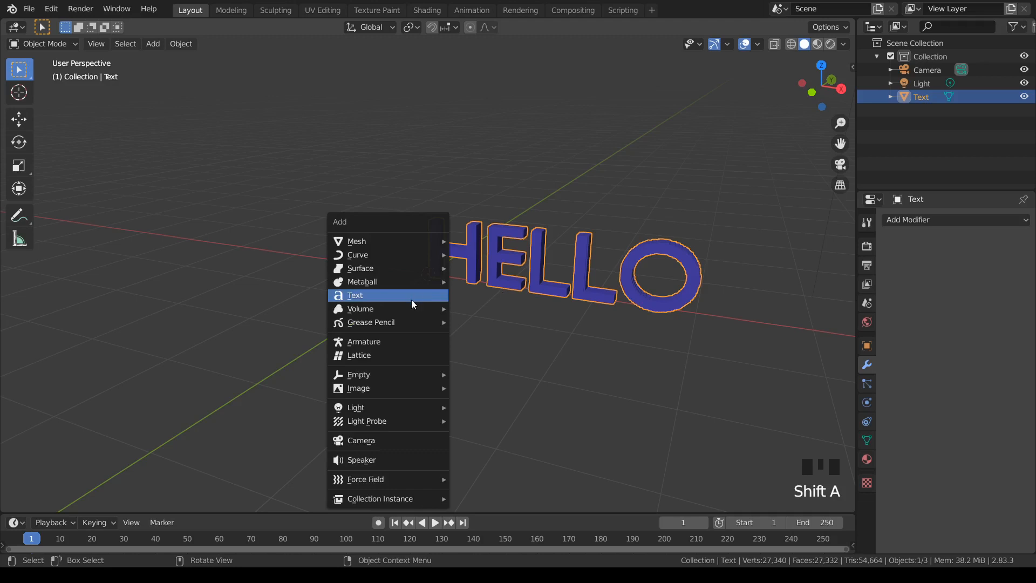
mouse_move(398, 306)
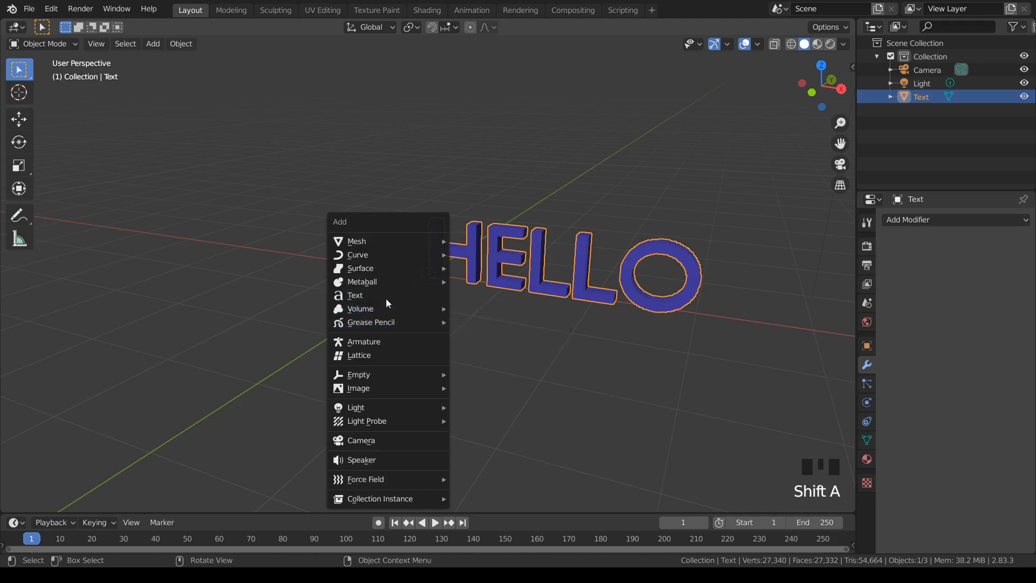
mouse_move(402, 247)
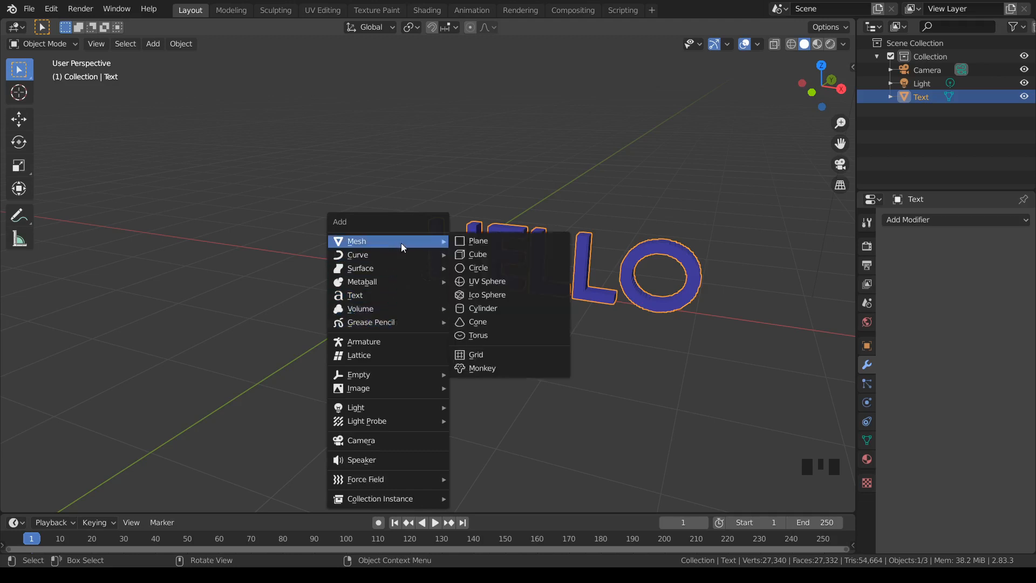
click(478, 241)
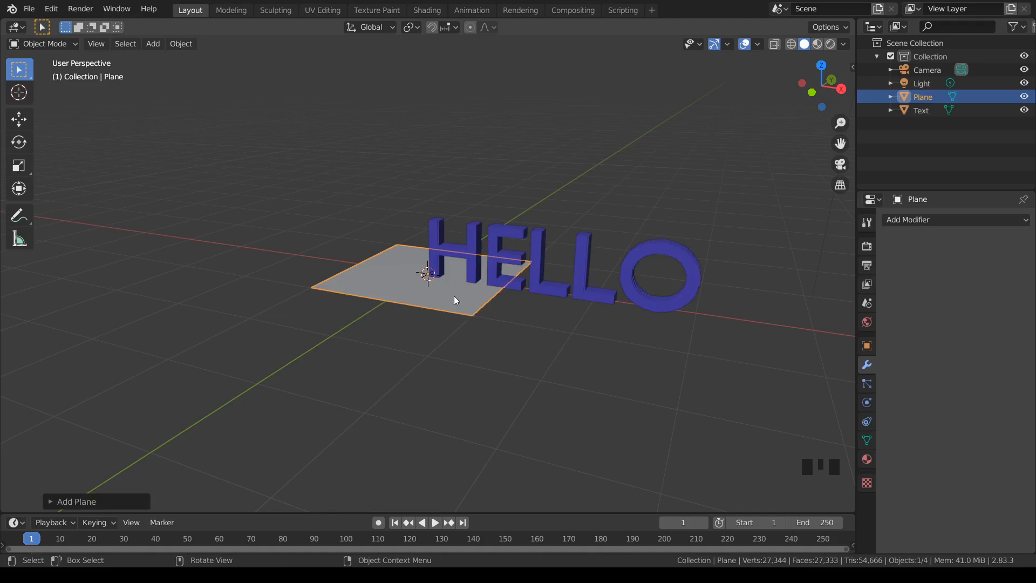
middle_drag(504, 308, 558, 292)
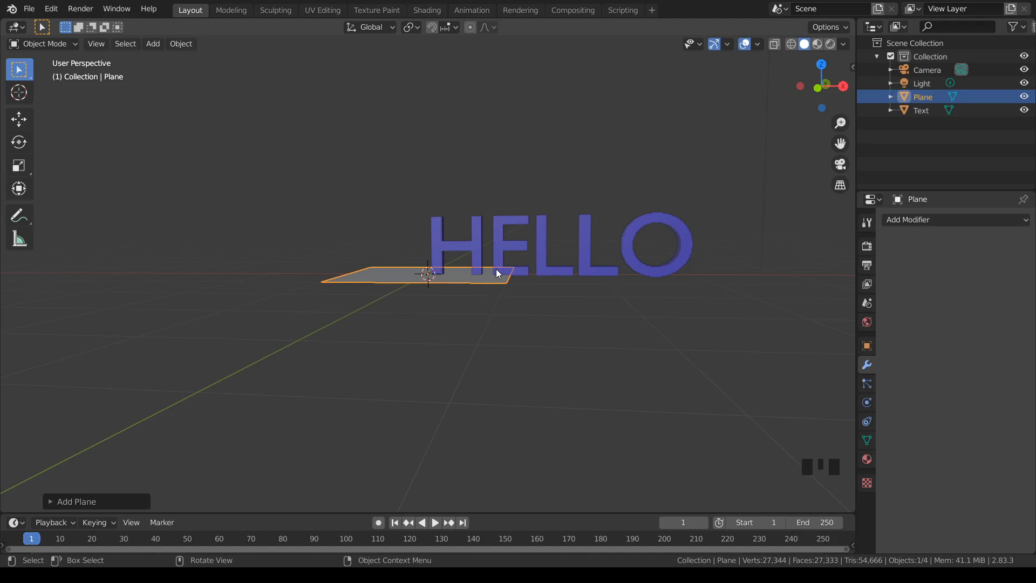
key(g)
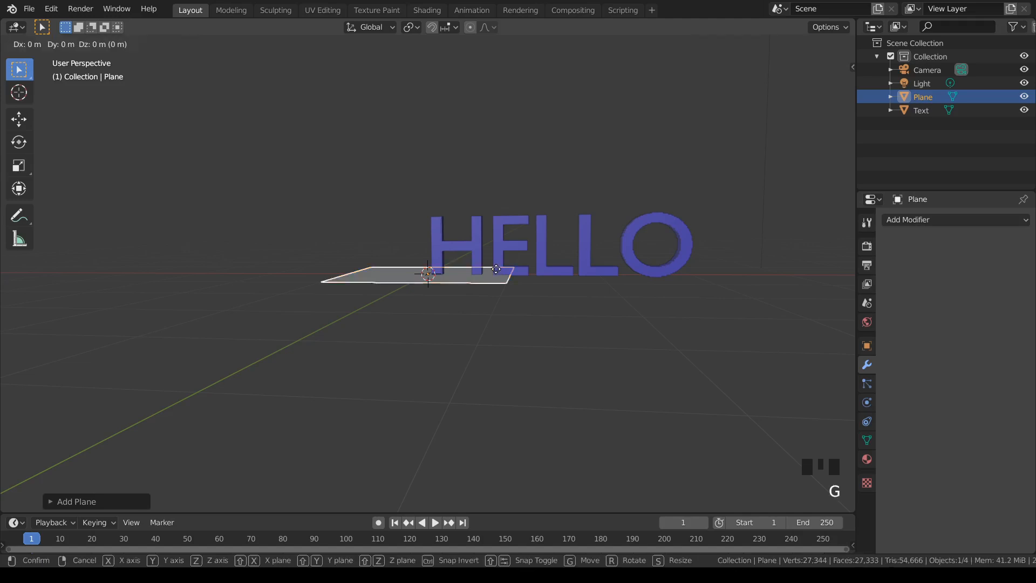
click(498, 276)
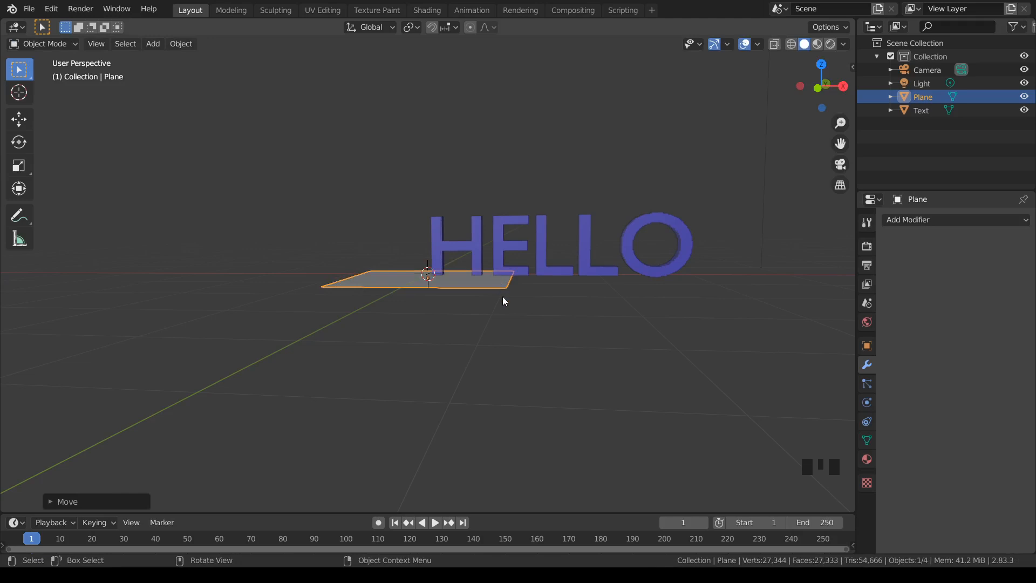
Step: Stretch the plane into a wide floor, scaling it by about 4.32 along X and about 1.37 along Y
middle_drag(503, 297, 510, 343)
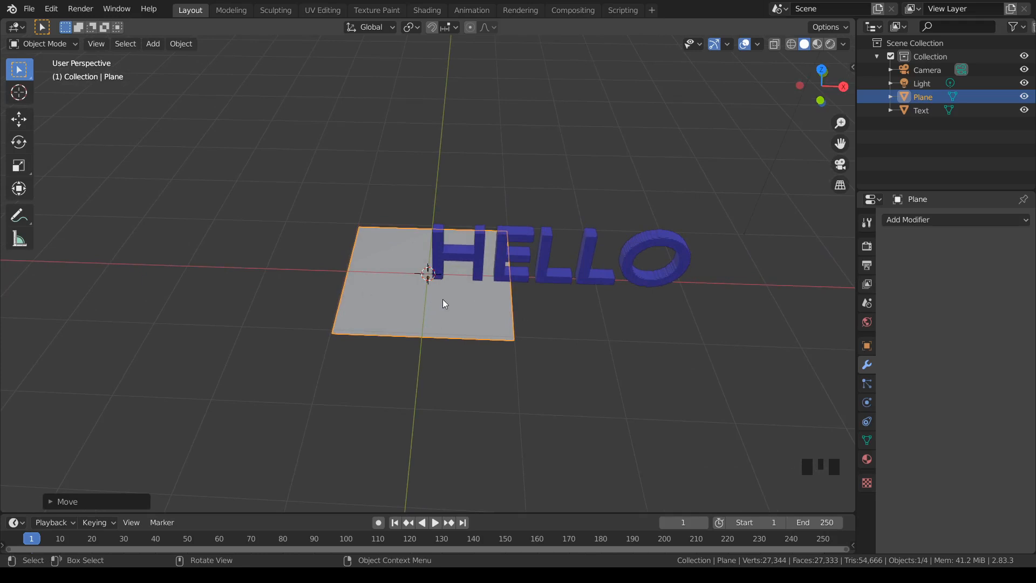
key(s)
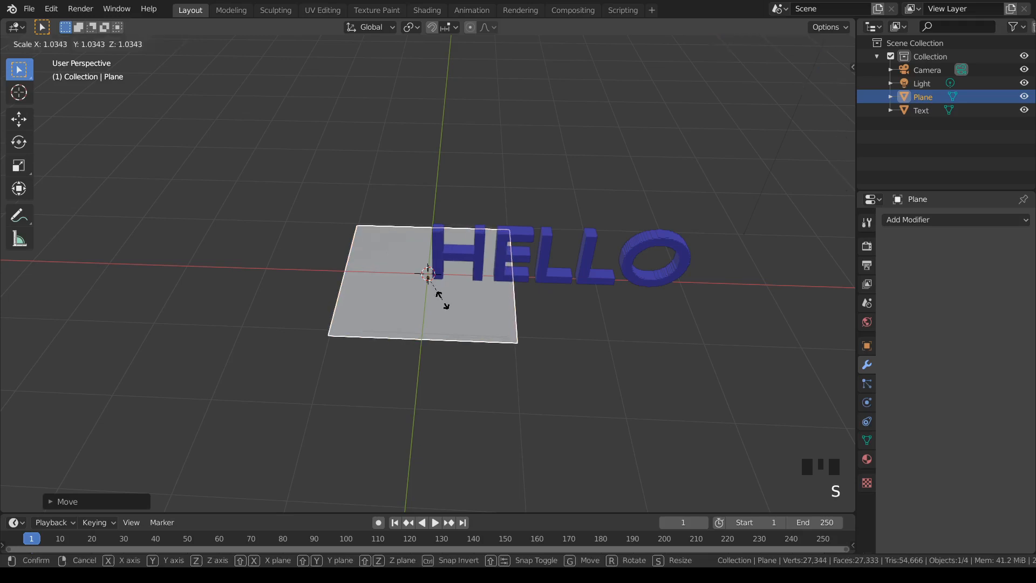
key(r)
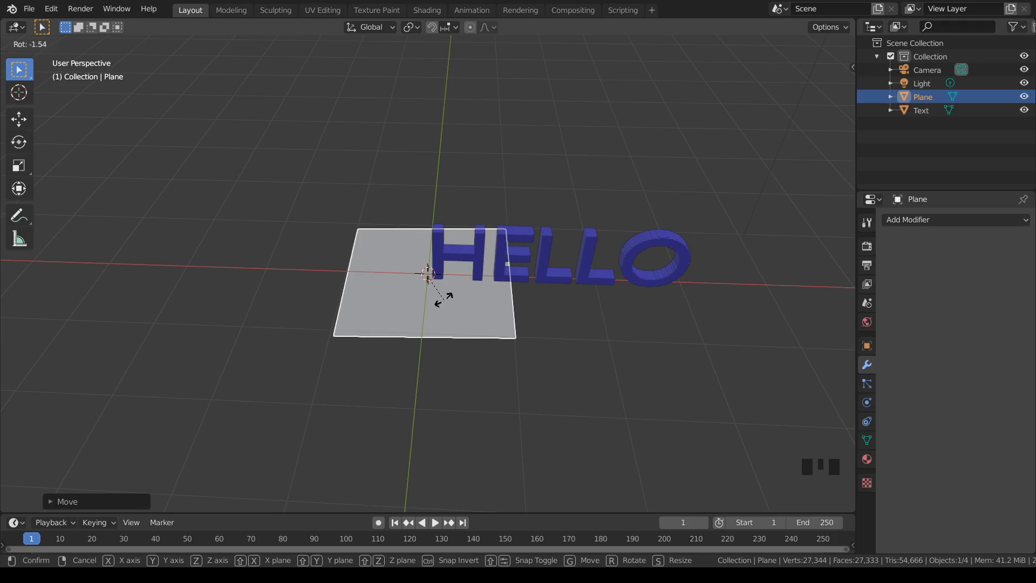
click(445, 304)
key(s)
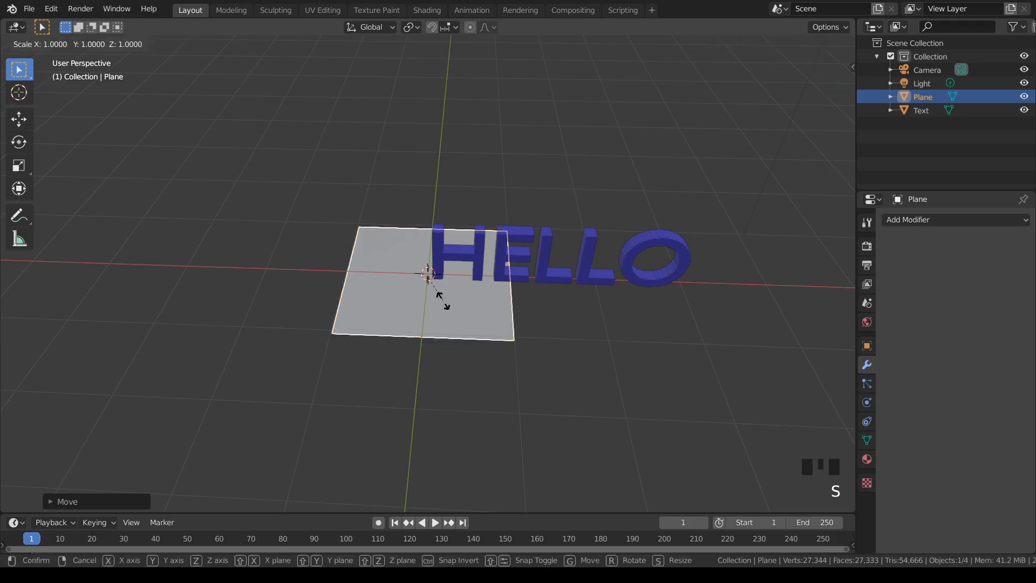
key(x)
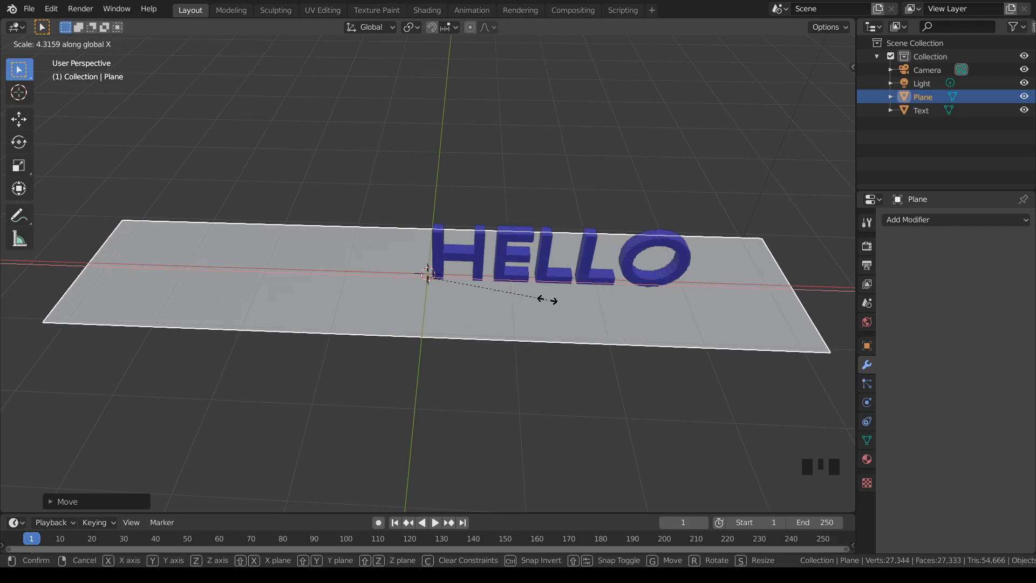
click(546, 302)
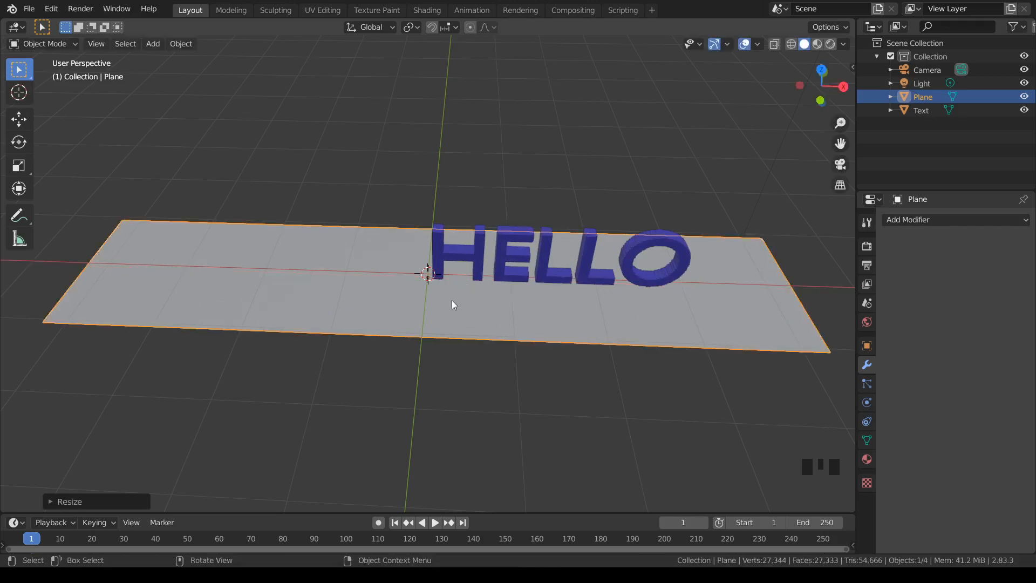
key(s)
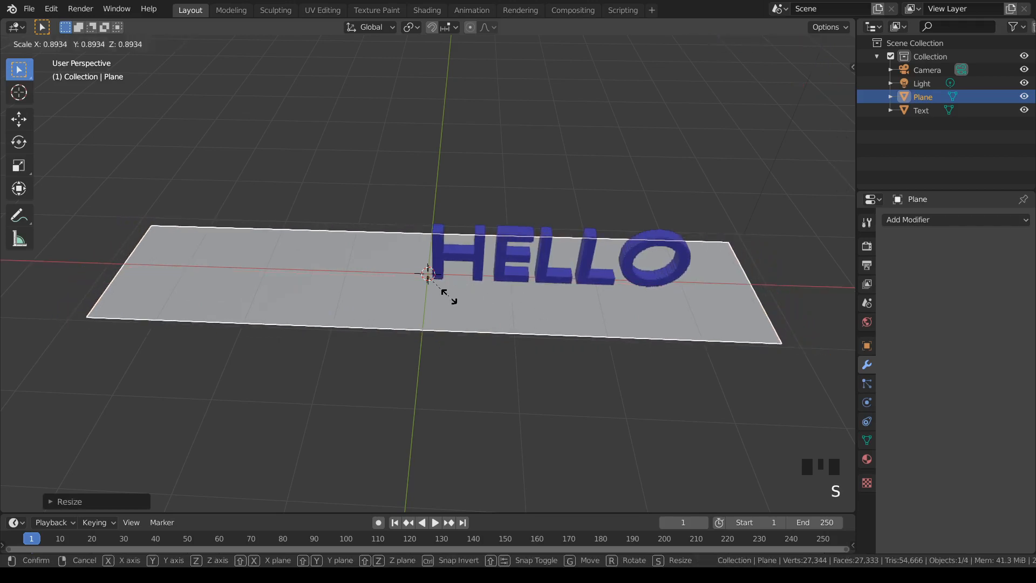
key(y)
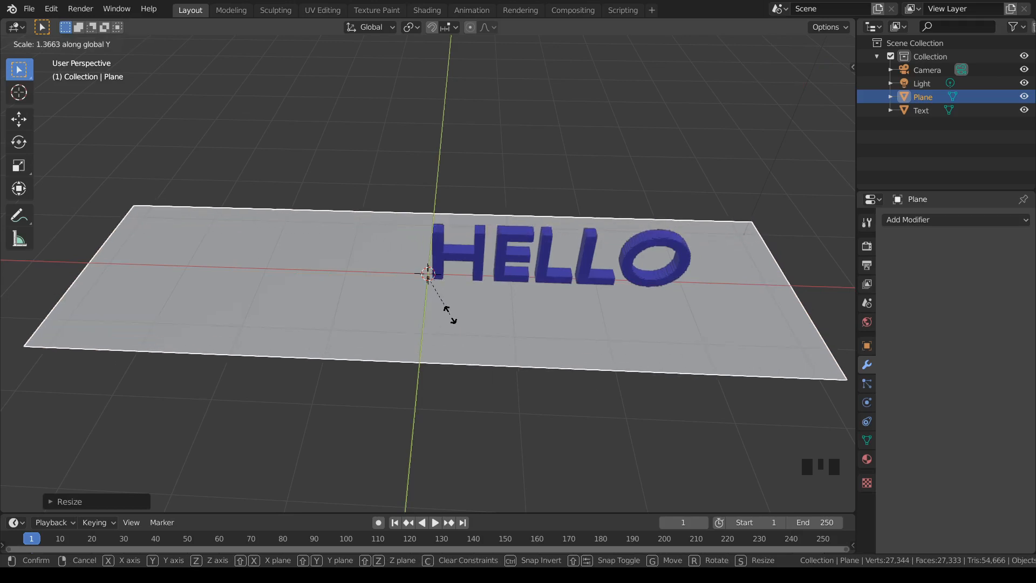
click(452, 317)
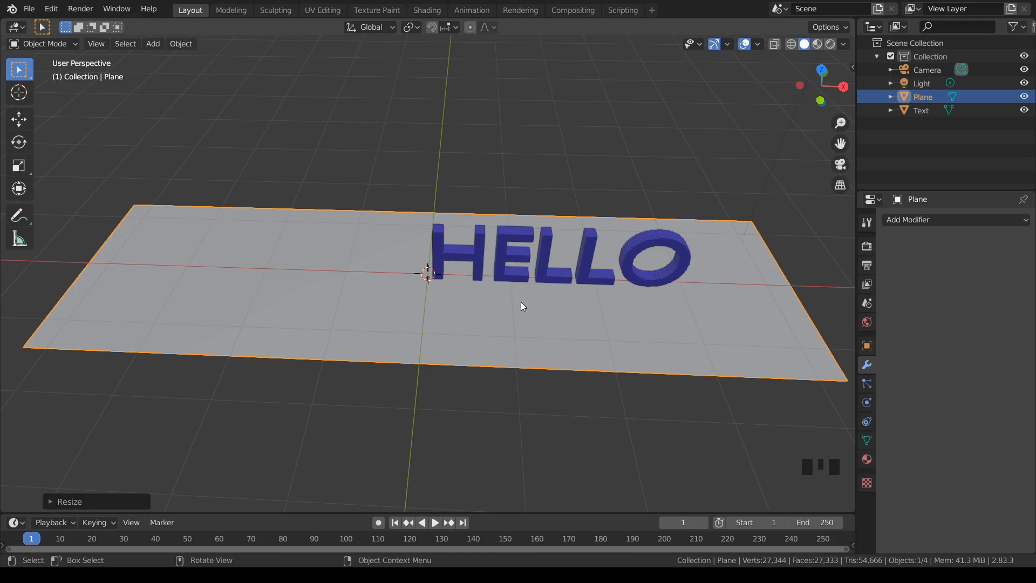
Step: Apply the Quick Explode effect to the HELLO mesh, keeping its default settings
middle_drag(520, 303, 524, 282)
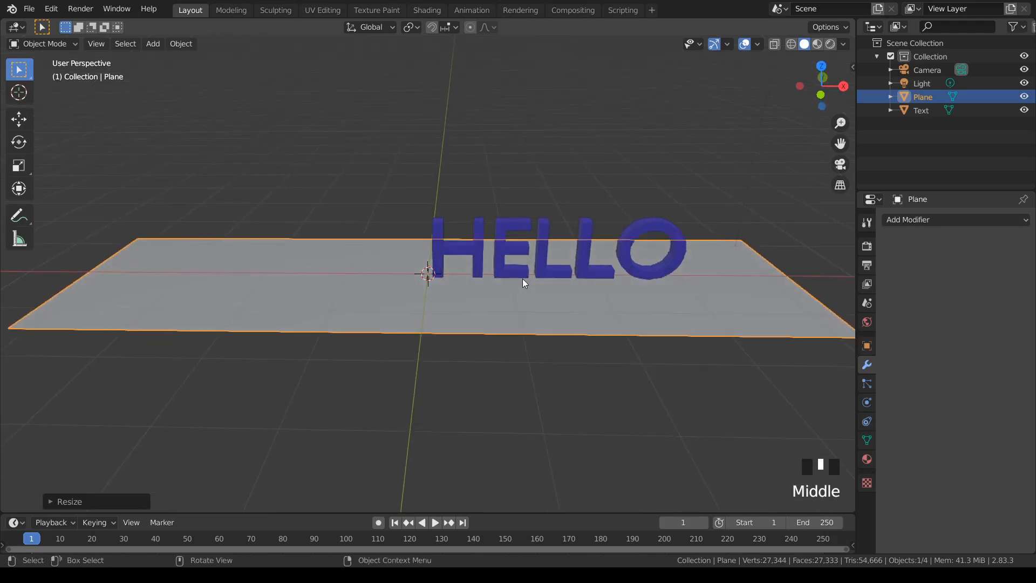
click(507, 253)
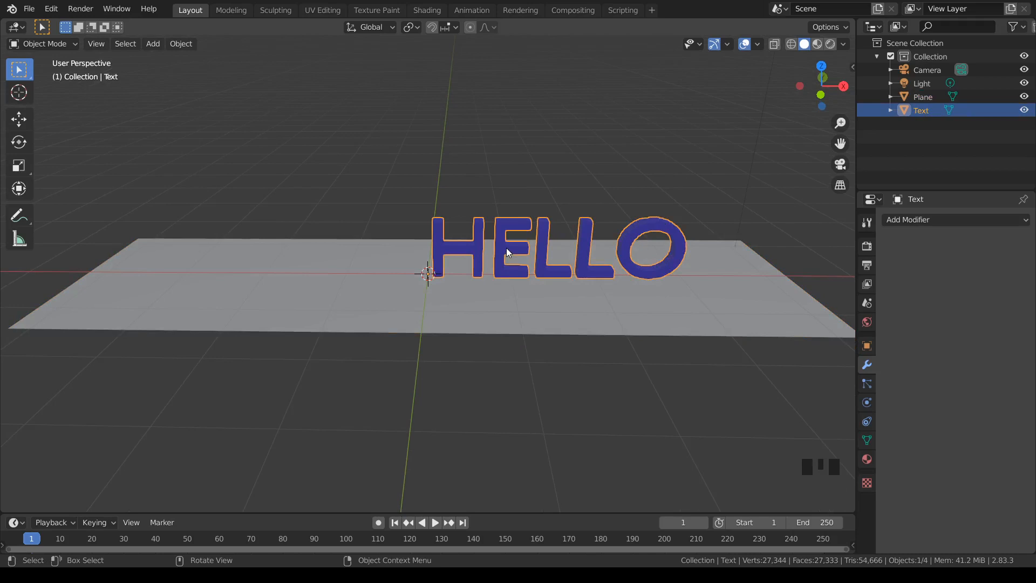
click(181, 43)
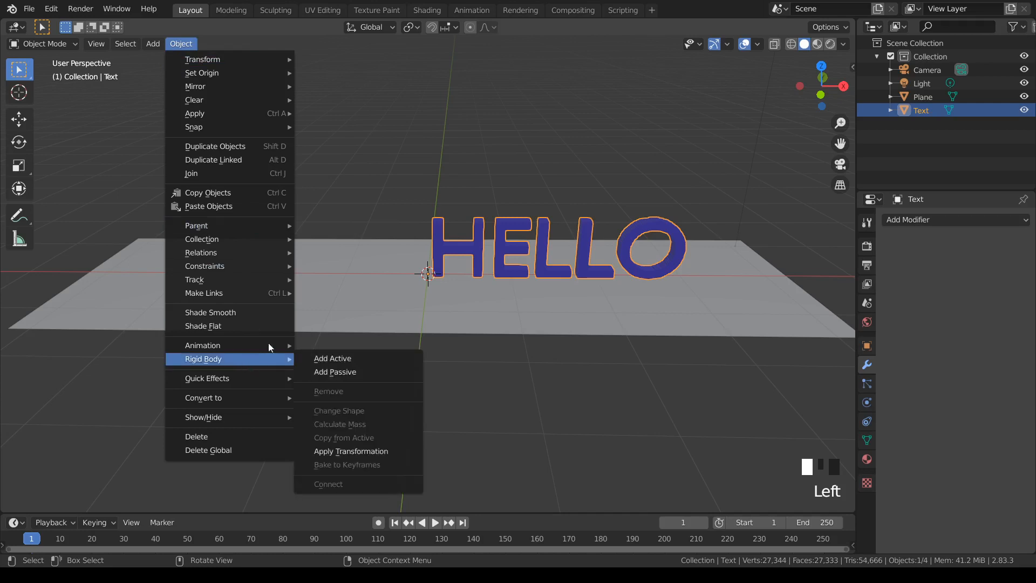
mouse_move(264, 379)
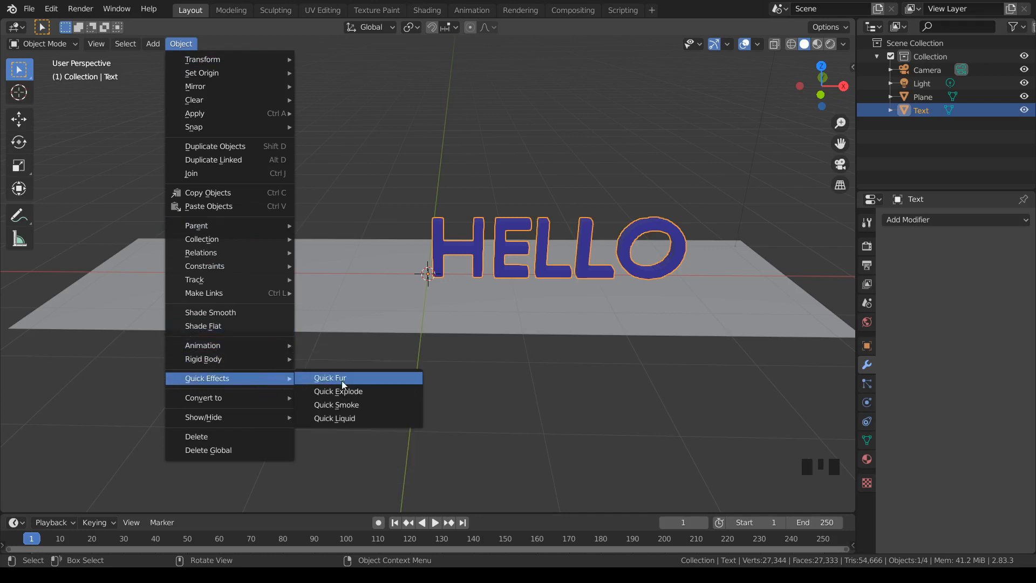
click(371, 397)
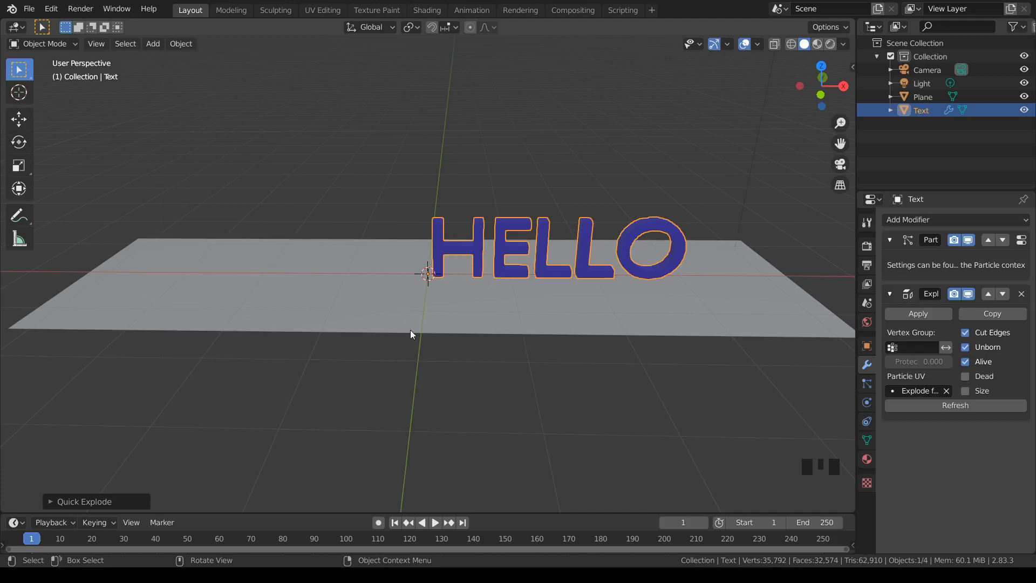
click(60, 502)
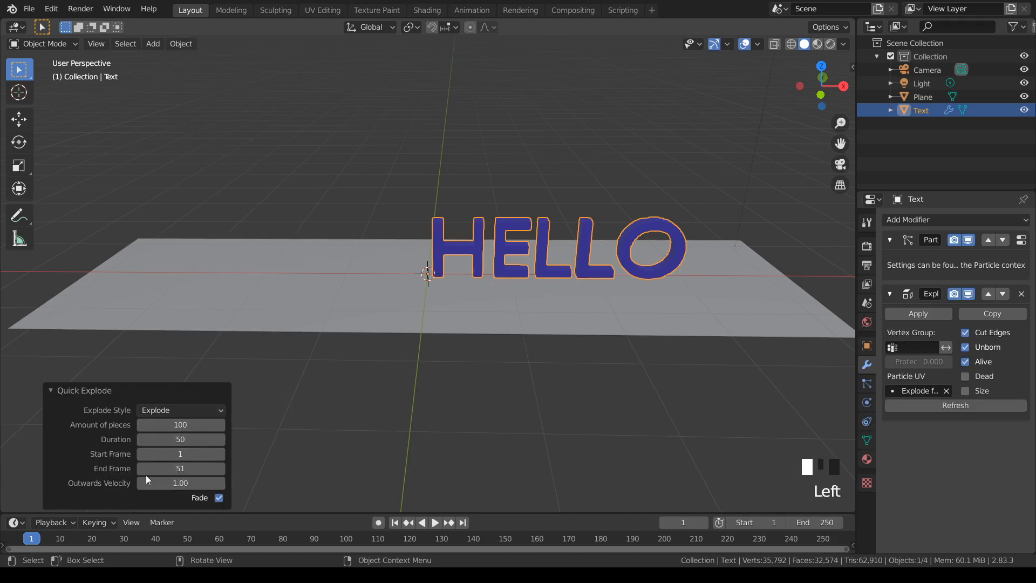
click(53, 394)
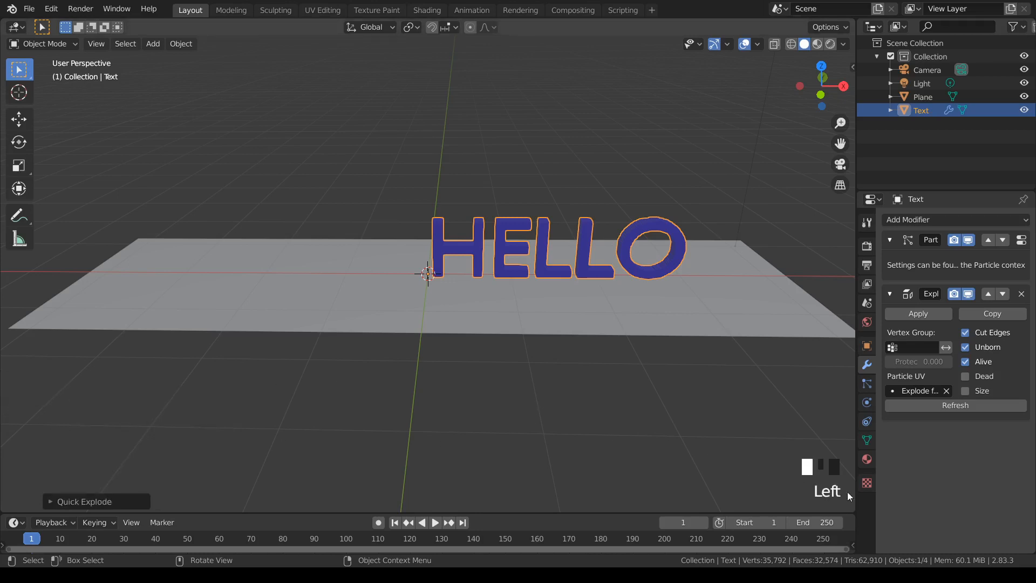
Step: Enlarge the timeline and set the HELLO particle system's emission to start at frame 10 and end at frame 30
click(872, 387)
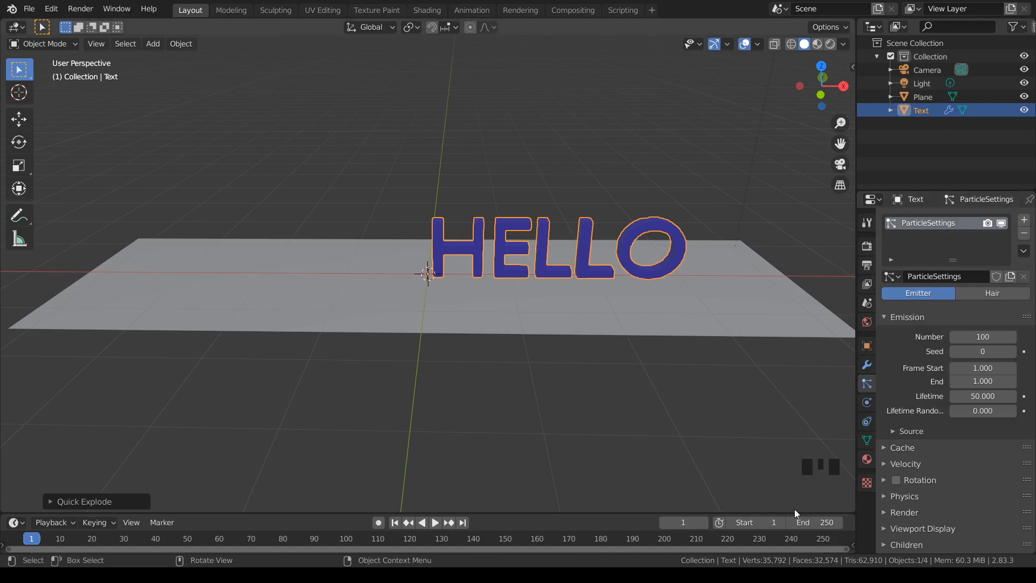
drag(627, 513, 626, 420)
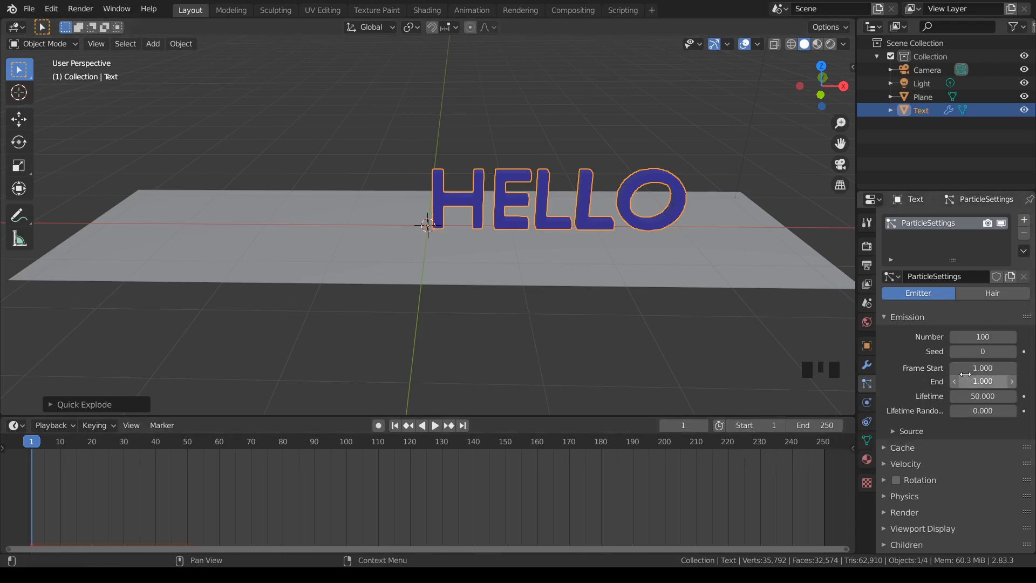
click(968, 369)
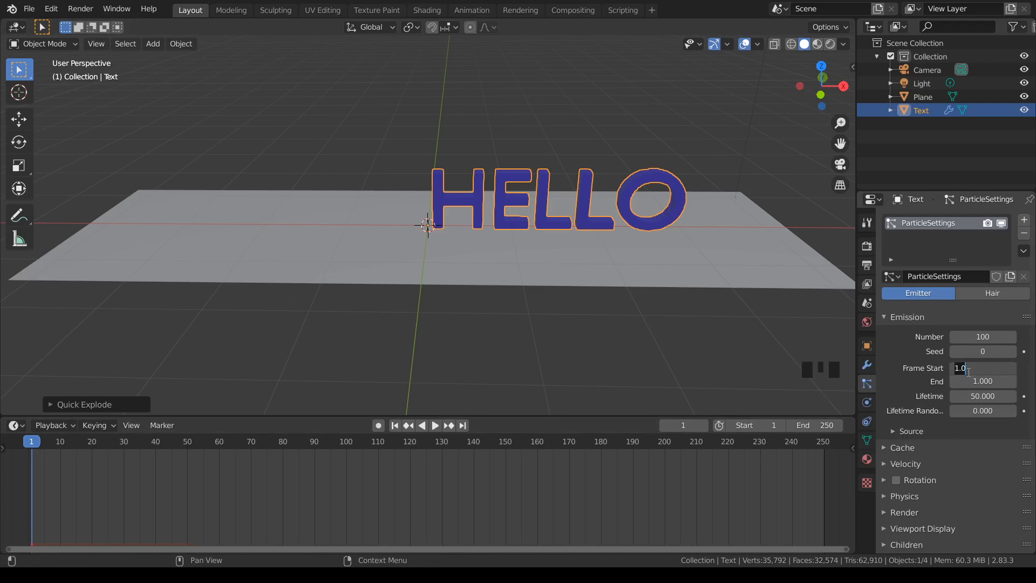
text(10)
key(Return)
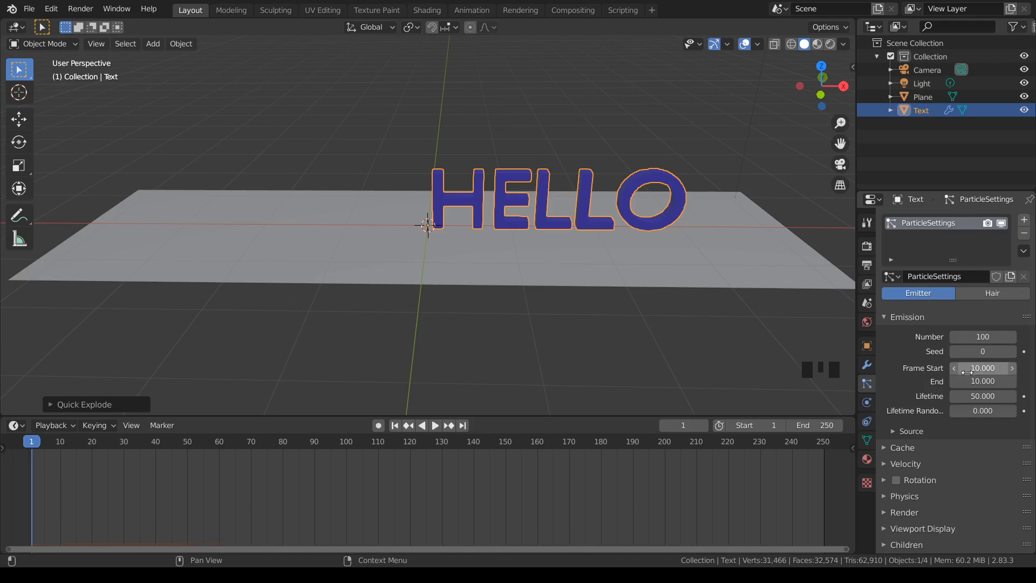
click(971, 381)
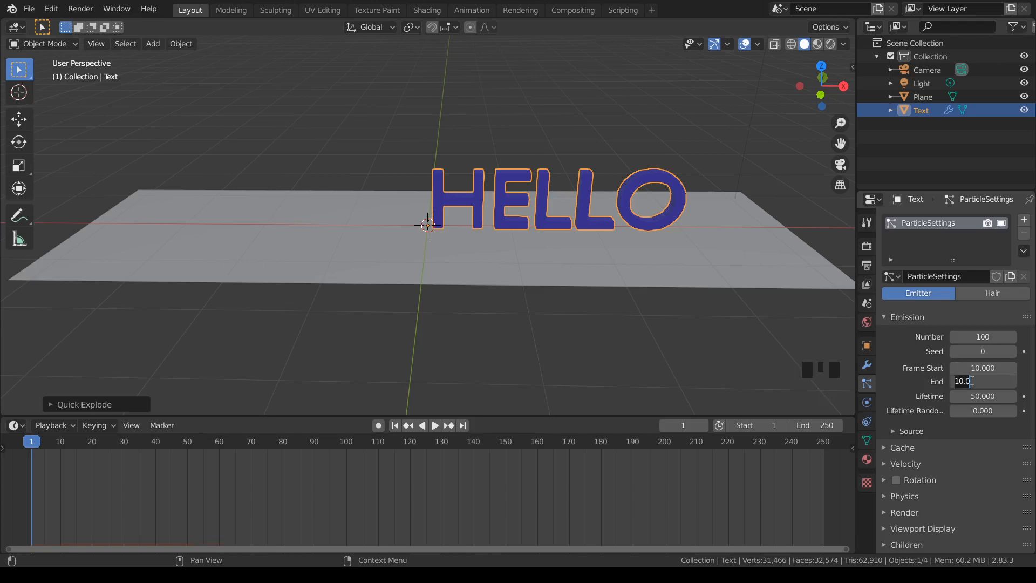
text(30)
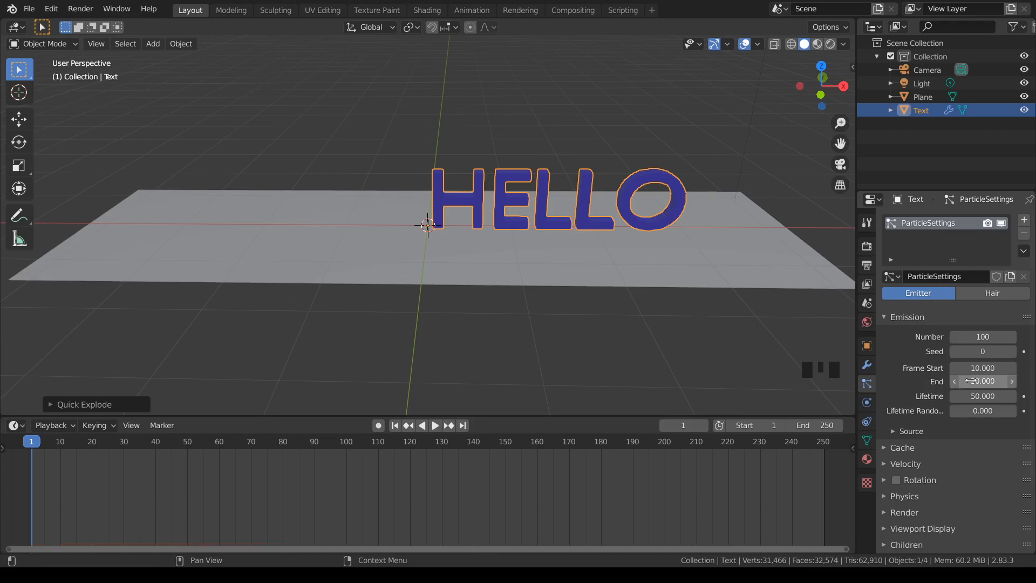
key(Return)
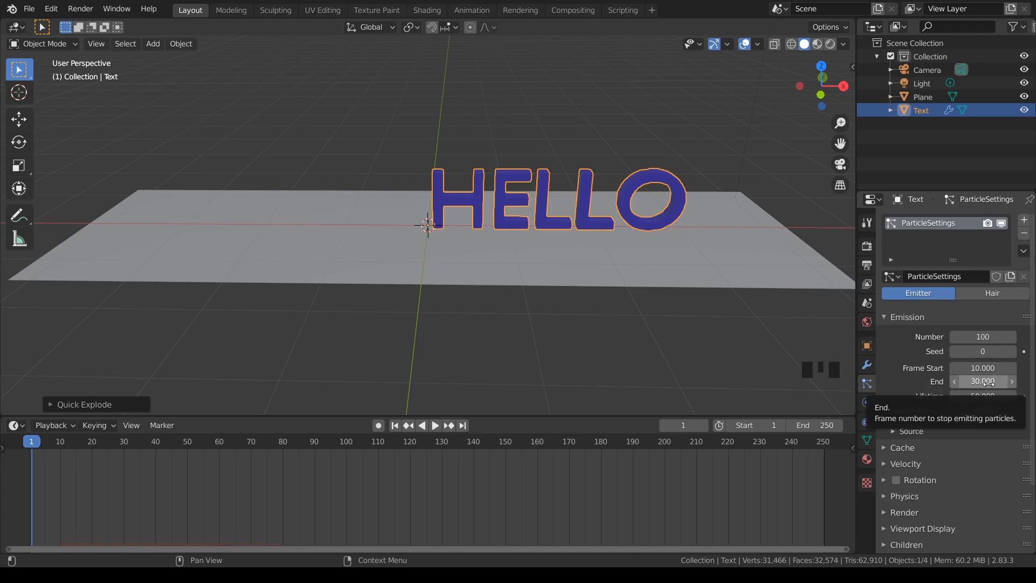
Step: Set the scene's animation end frame to 40
click(827, 425)
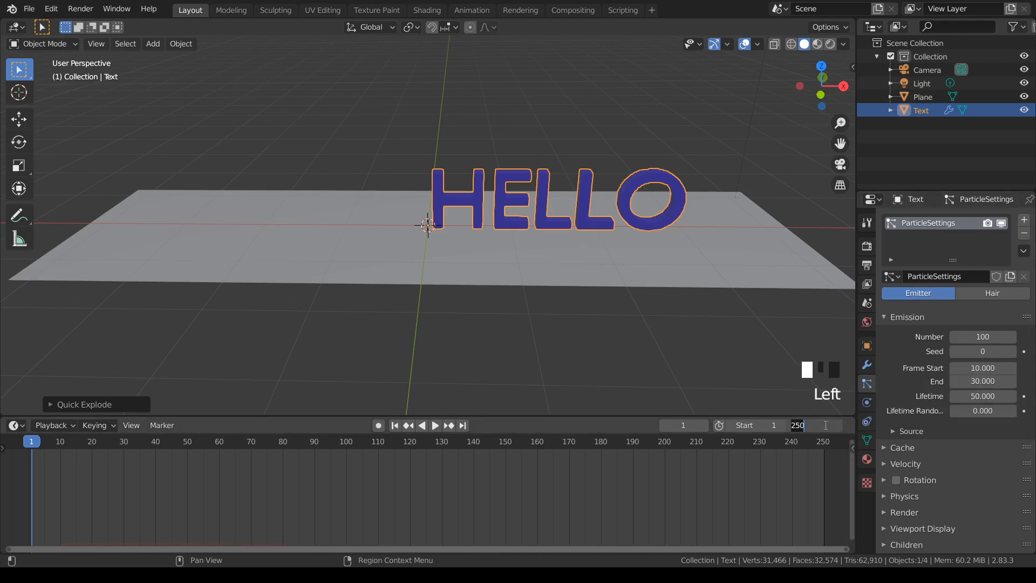
text(40)
key(Return)
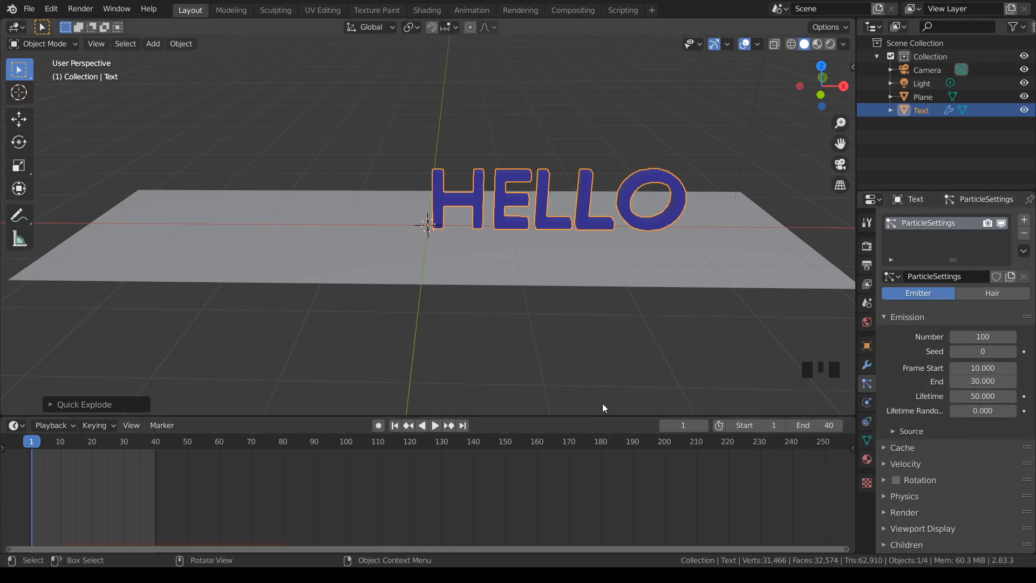
Step: Play the HELLO explosion animation to check its timing, stop it, and return to the first frame
click(435, 426)
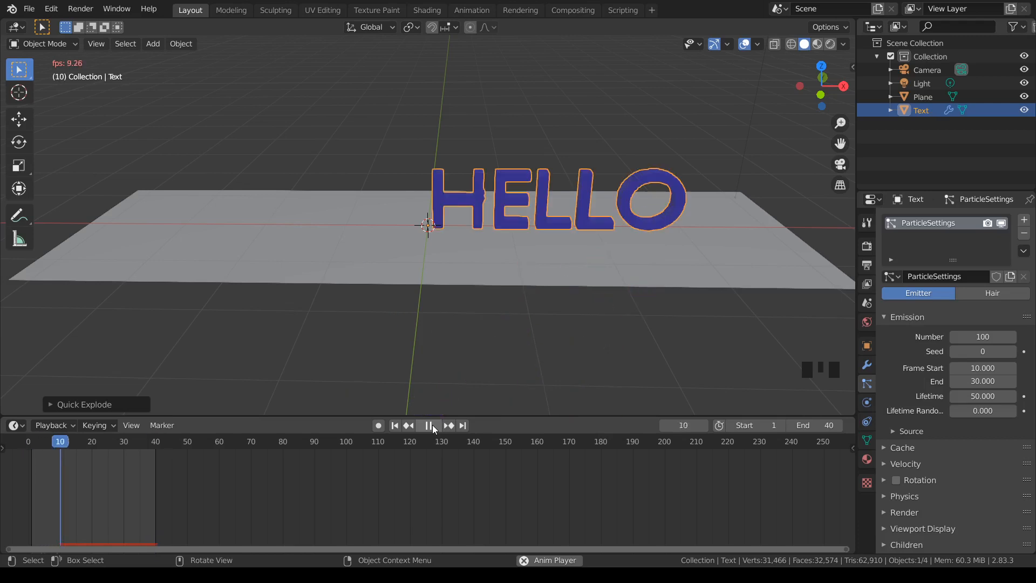
click(432, 425)
click(394, 426)
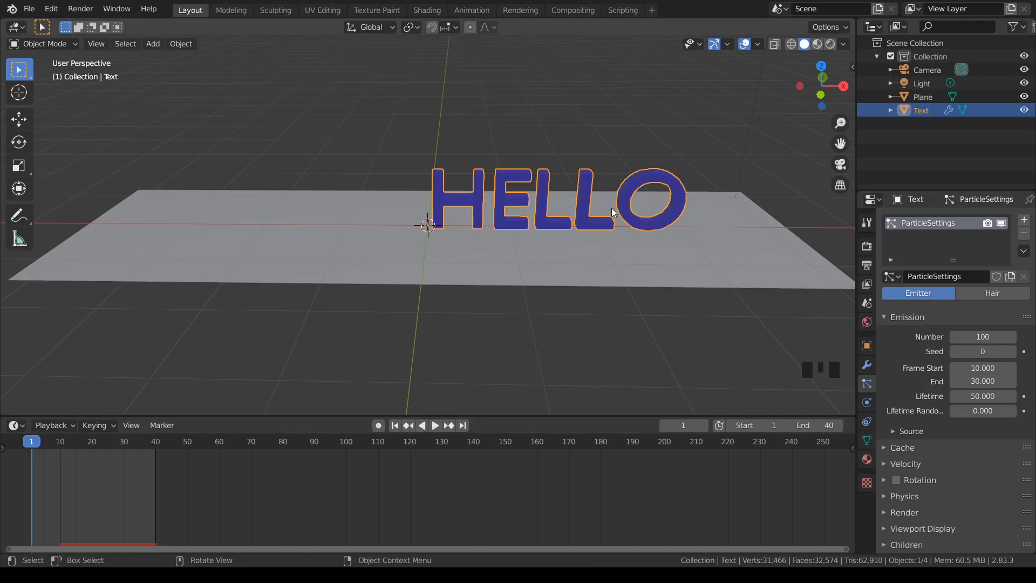
Step: Enable Collision physics on the floor plane and set its particle damping to 0.5 with a damping randomize of 0.25
click(625, 279)
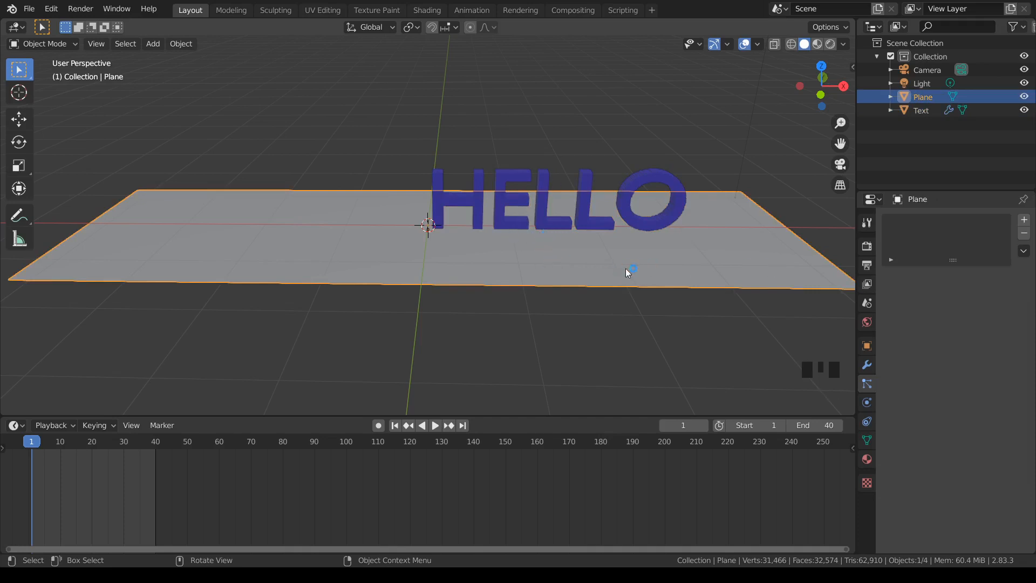
click(868, 403)
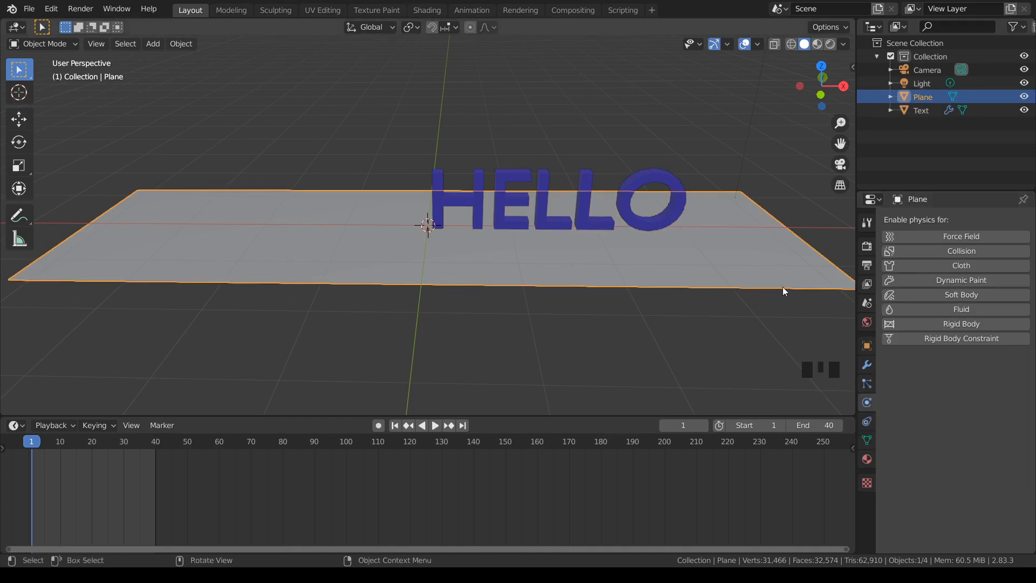
click(970, 251)
scroll(929, 387, down, 2)
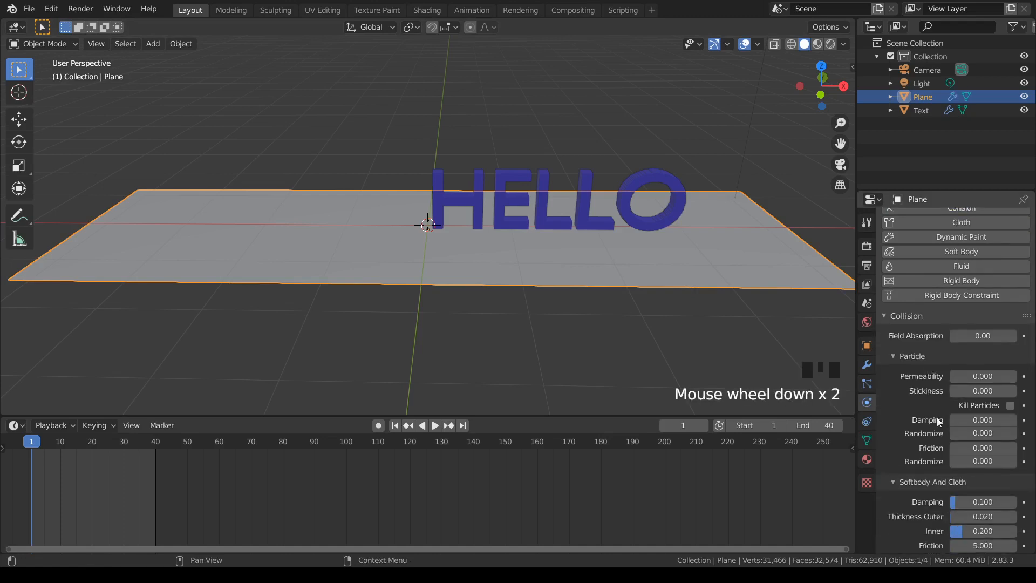
click(965, 417)
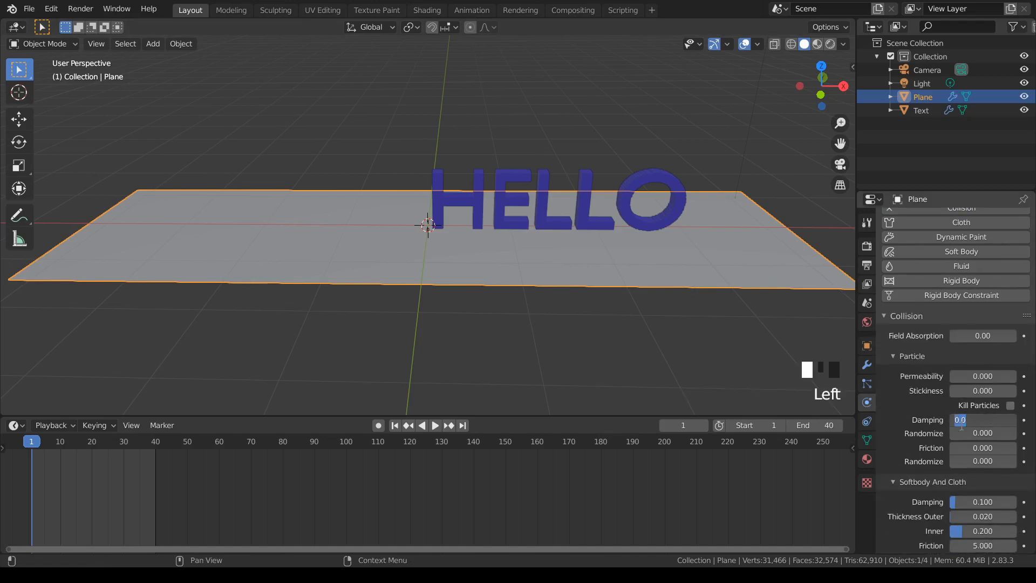
text(0.5)
key(Return)
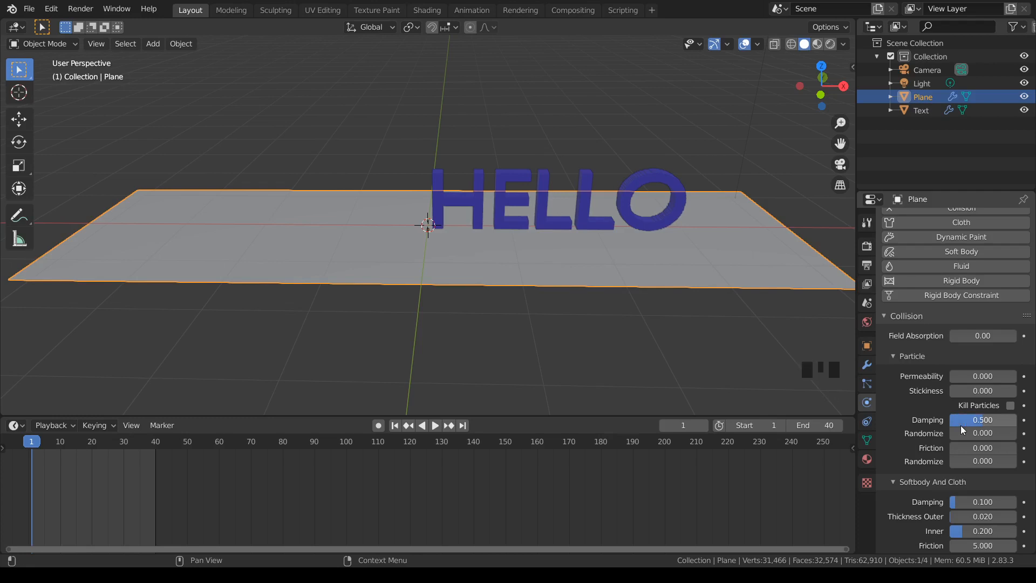
click(978, 433)
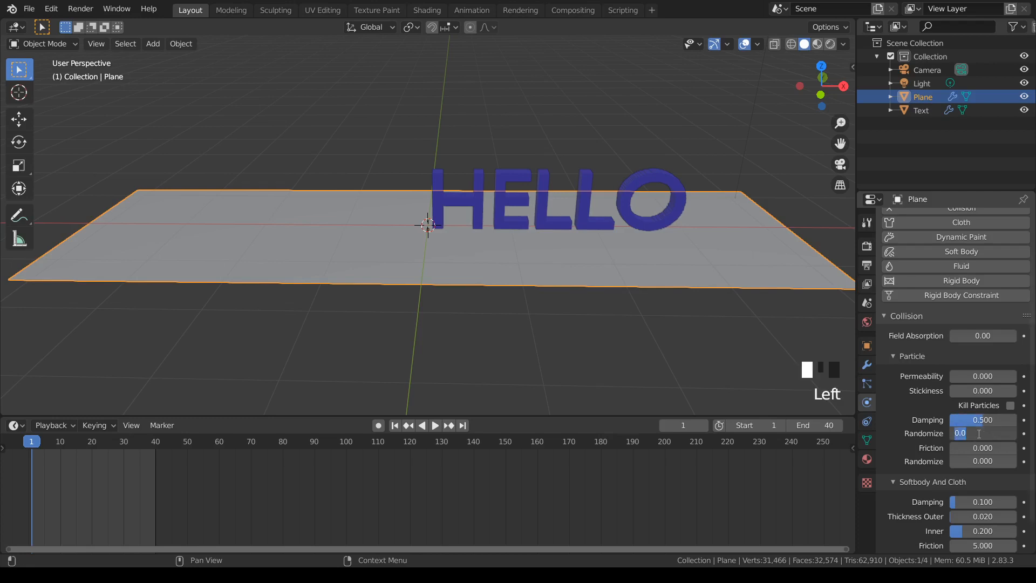
text(0.25)
key(Return)
Step: Set the plane's particle collision friction to 0.5 and its friction randomize to 0.25
click(989, 448)
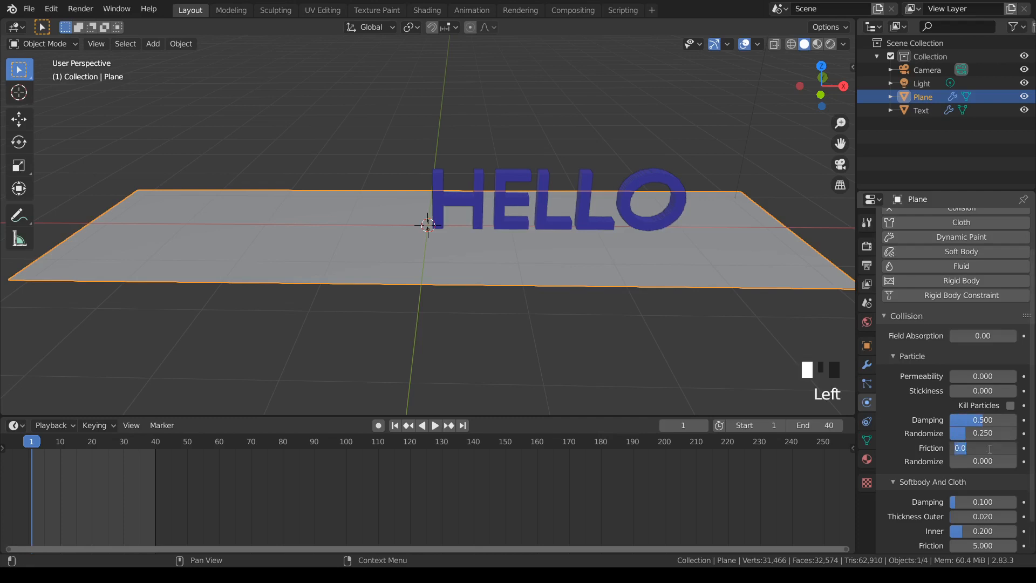
text(0.5)
key(Return)
click(994, 462)
text(0.25)
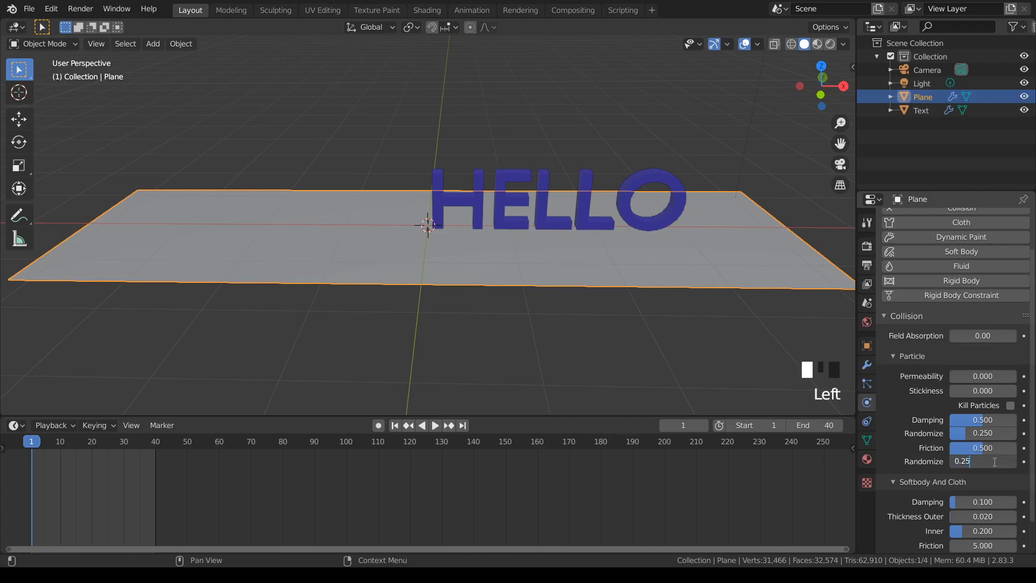
key(Return)
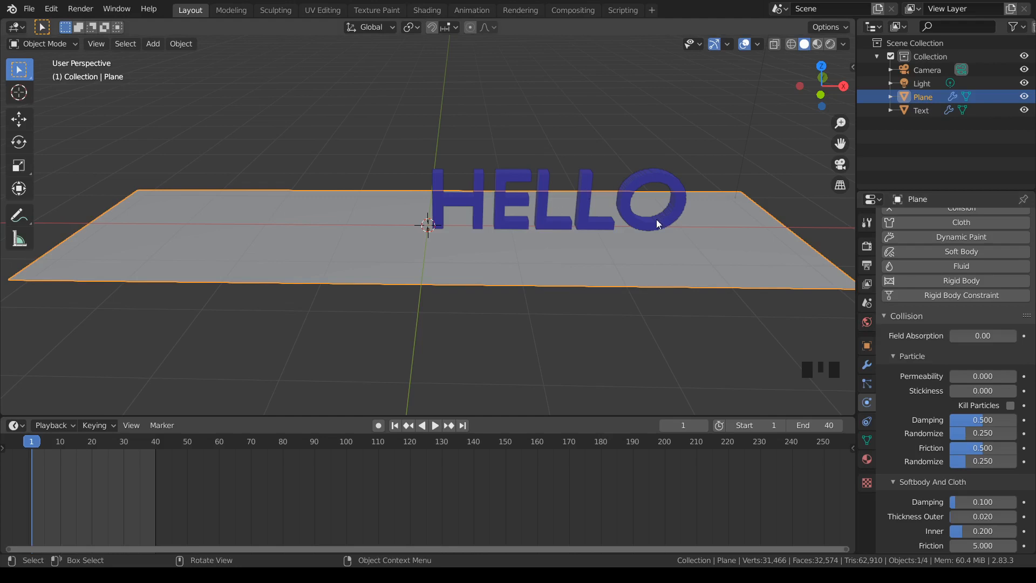
Step: Play the animation to check how the fragments collide with the floor, and rewind to frame 1
click(434, 425)
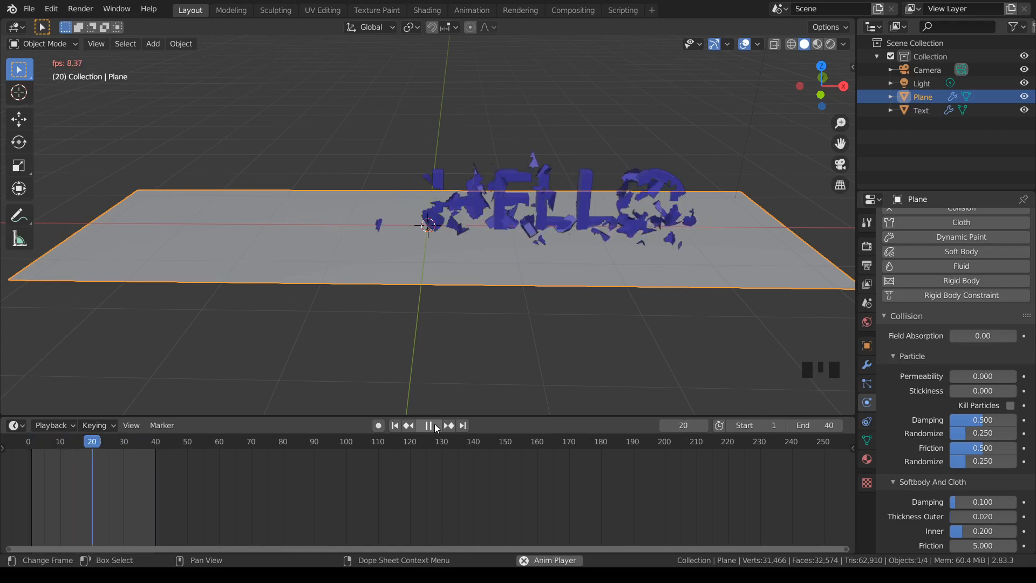
click(436, 427)
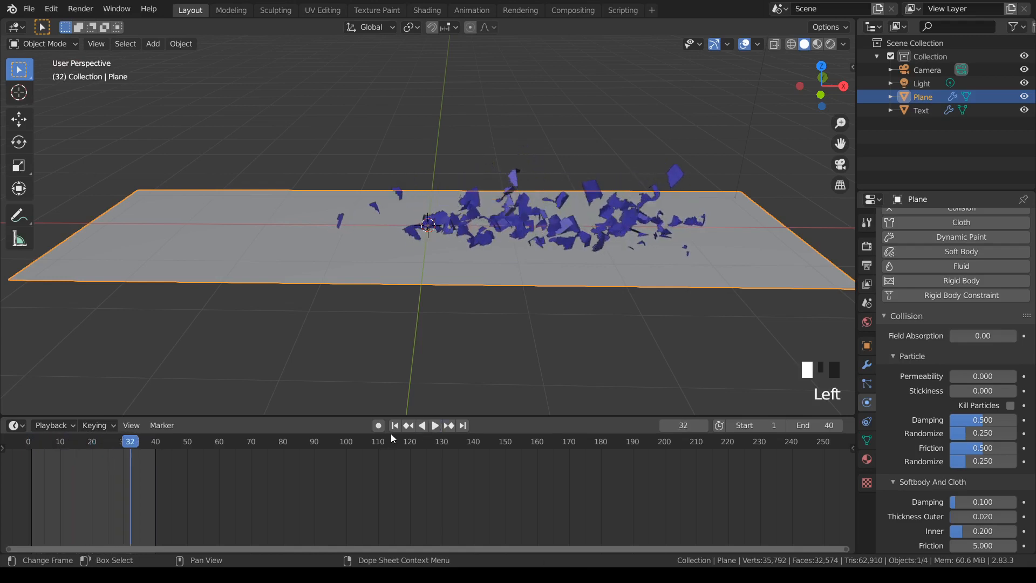
click(395, 427)
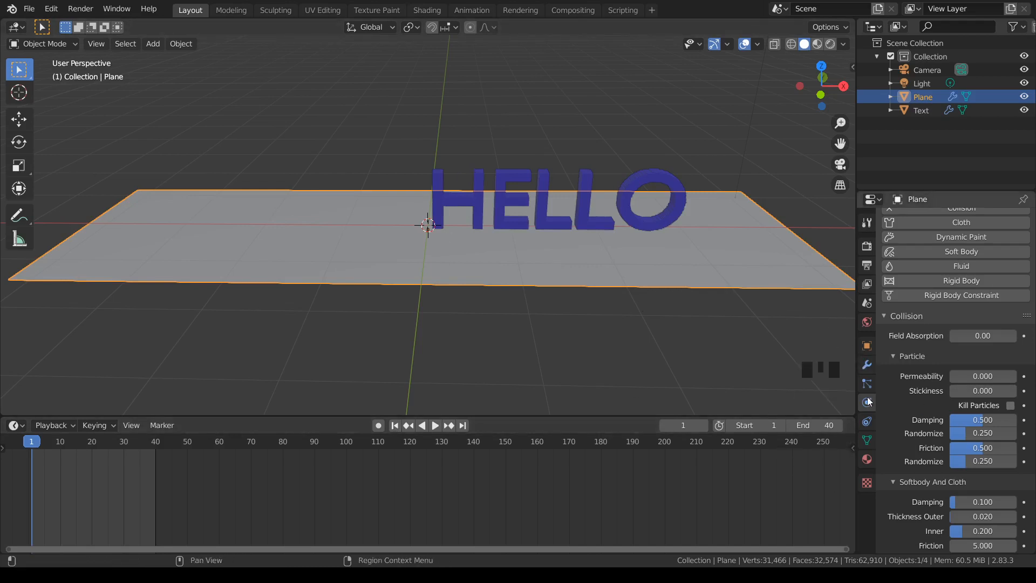
Step: Set the number of particles emitted by the HELLO text to 1000
click(661, 222)
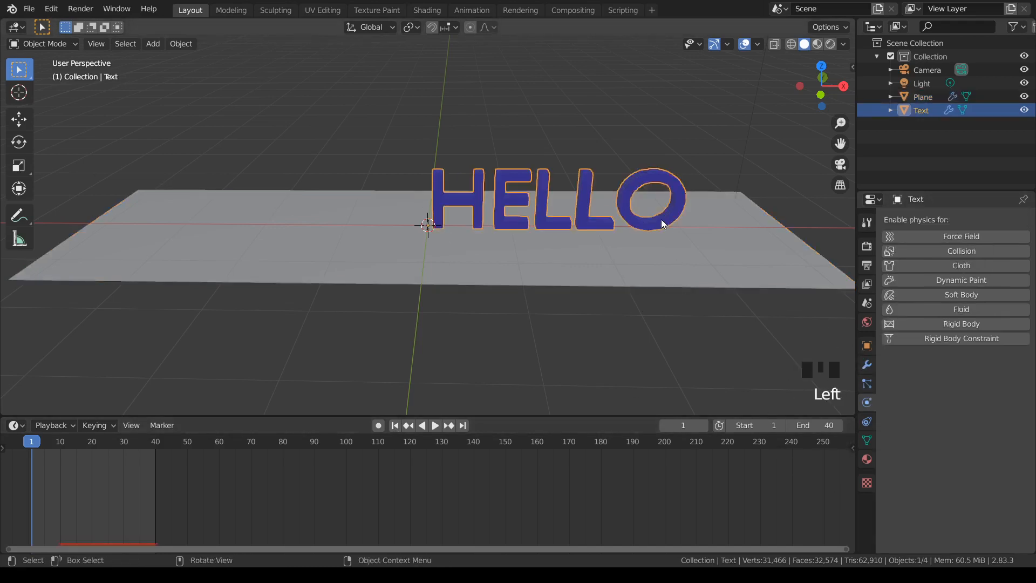
click(867, 384)
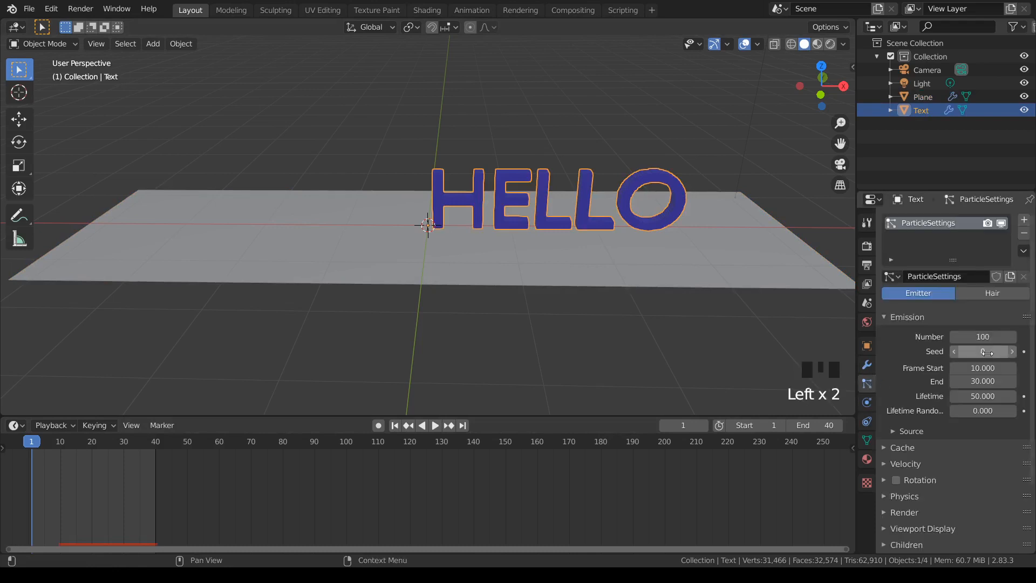
click(979, 336)
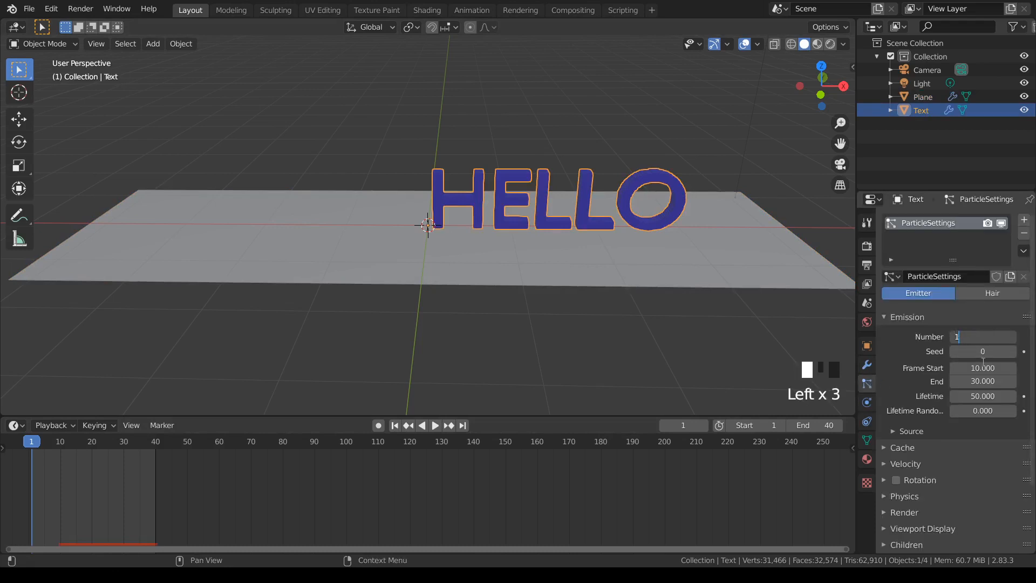
text(000)
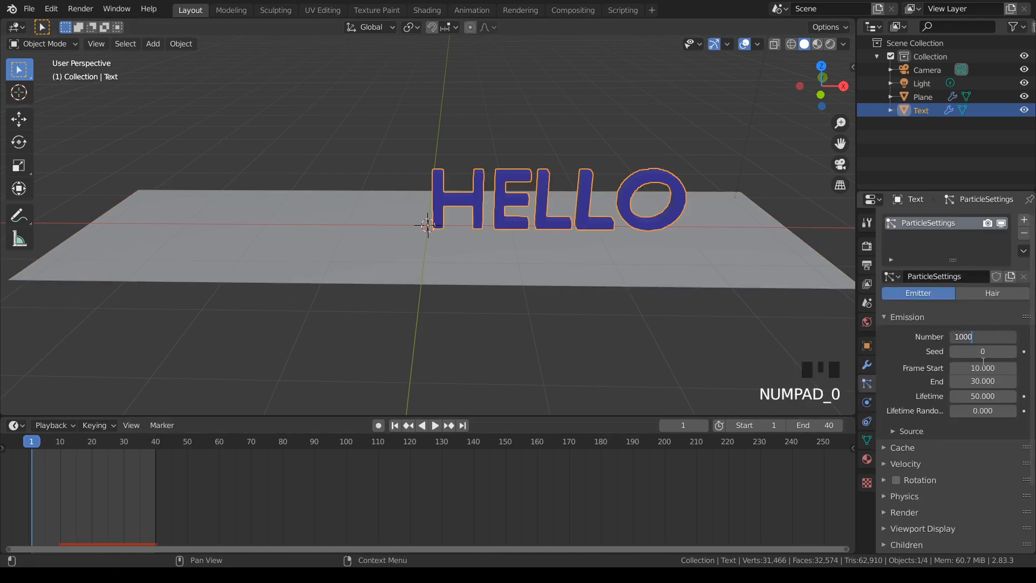
click(983, 362)
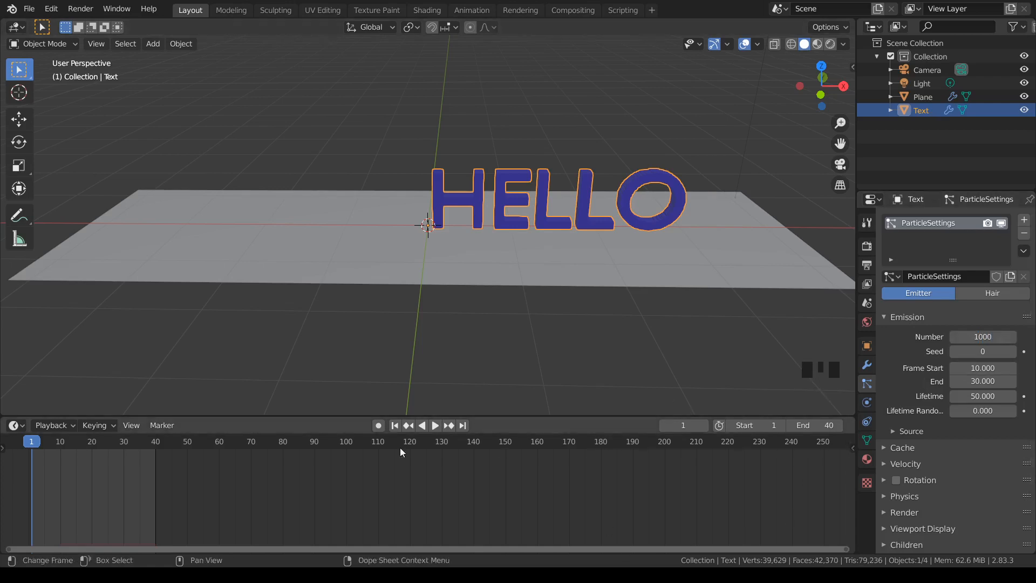
Step: Preview the explosion with the higher particle count, including a closer look at the letters, and rewind to the first frame
click(436, 425)
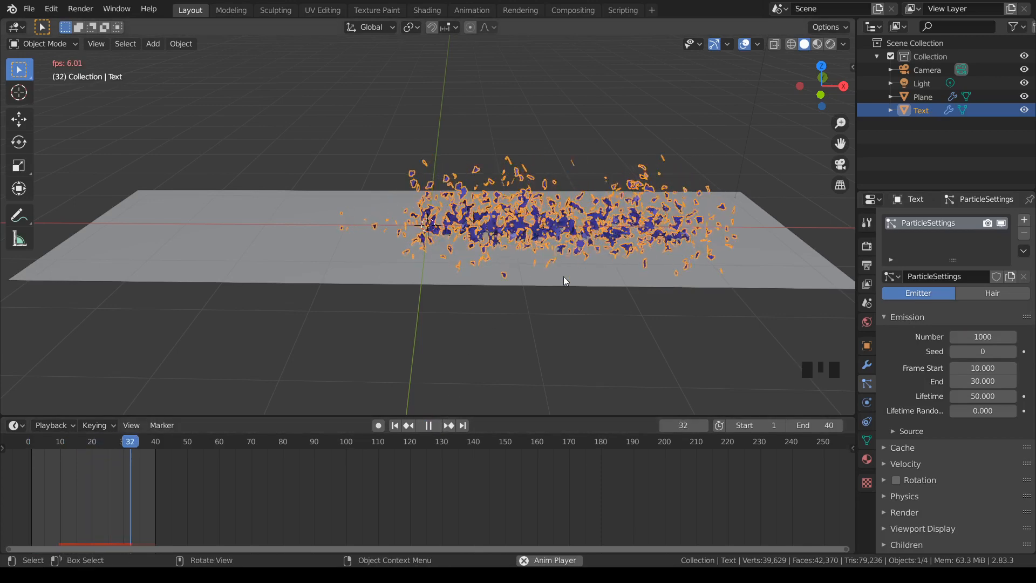
click(429, 427)
click(394, 425)
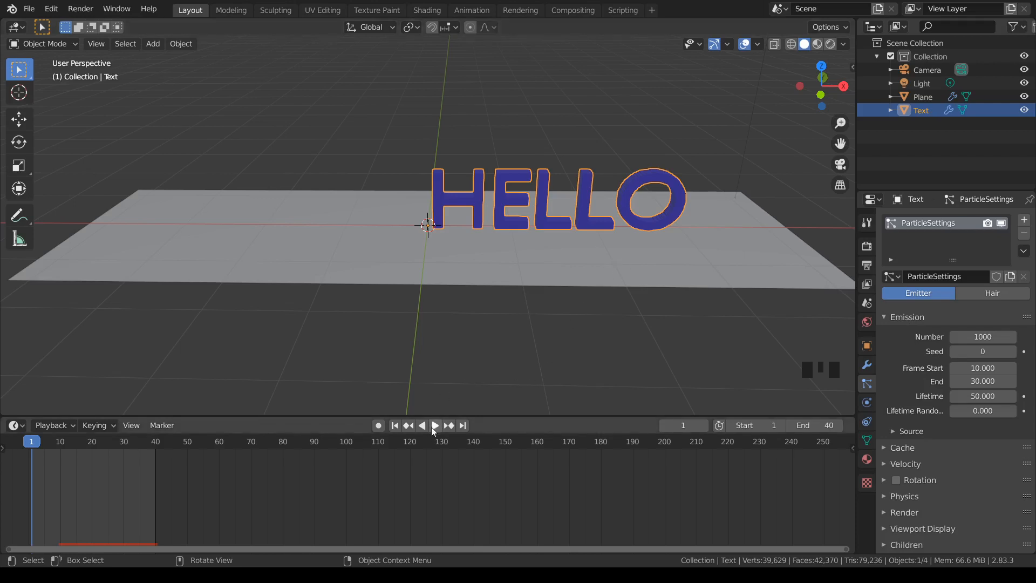
scroll(531, 312, up, 3)
scroll(529, 310, down, 1)
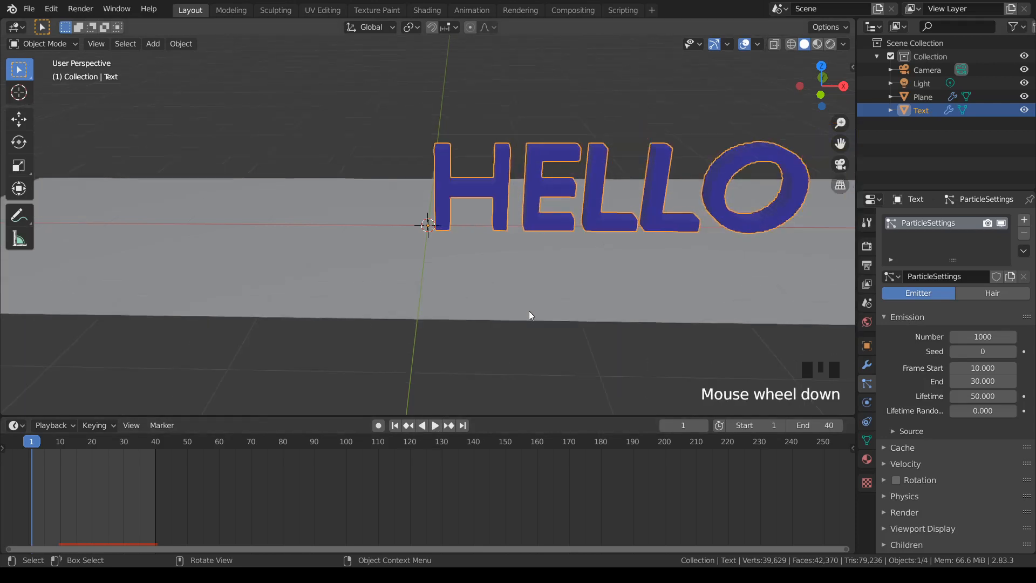
click(432, 426)
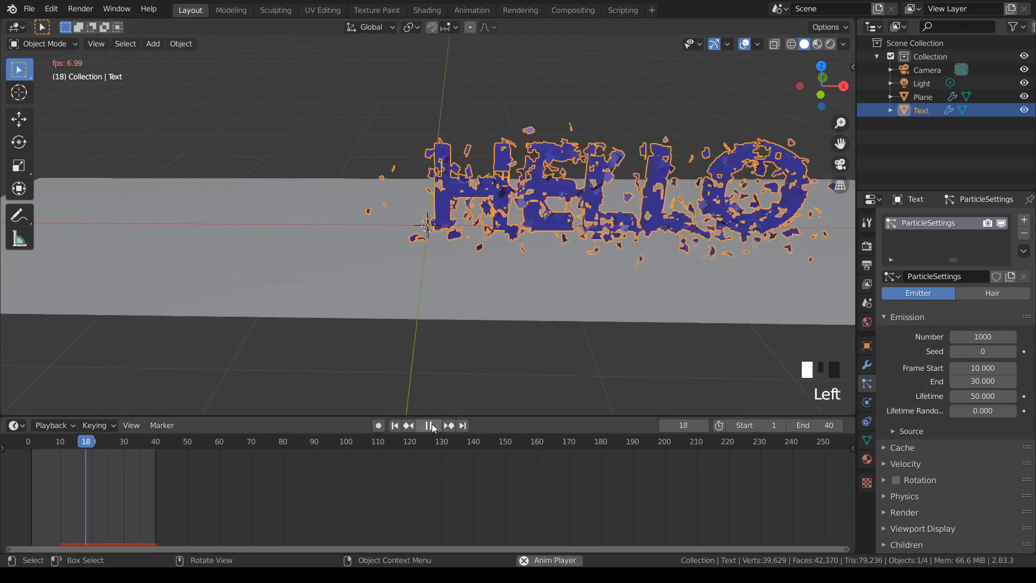
click(432, 426)
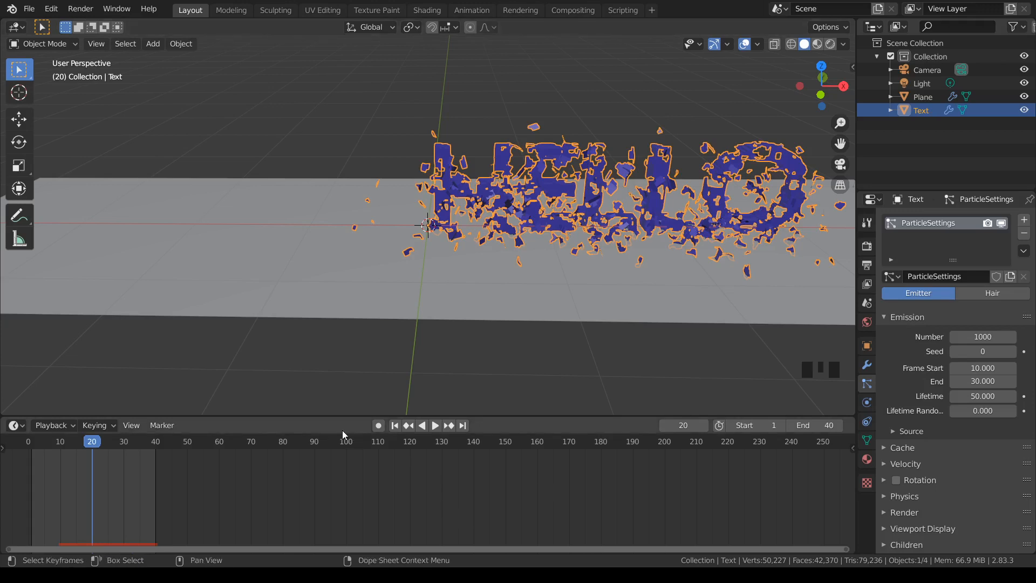
click(394, 426)
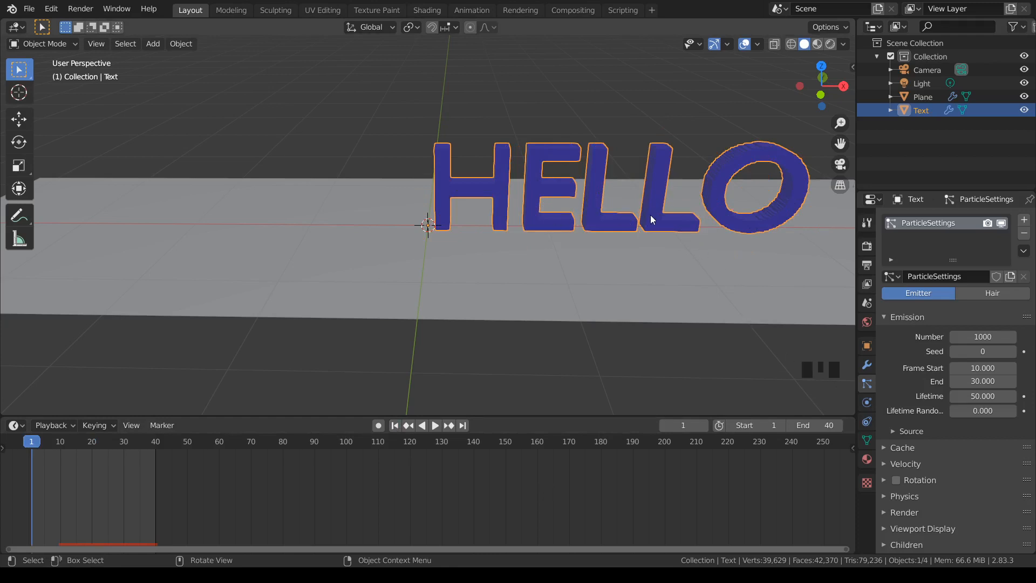
Step: Add a Solidify modifier with its default settings to the HELLO text and apply it
click(867, 364)
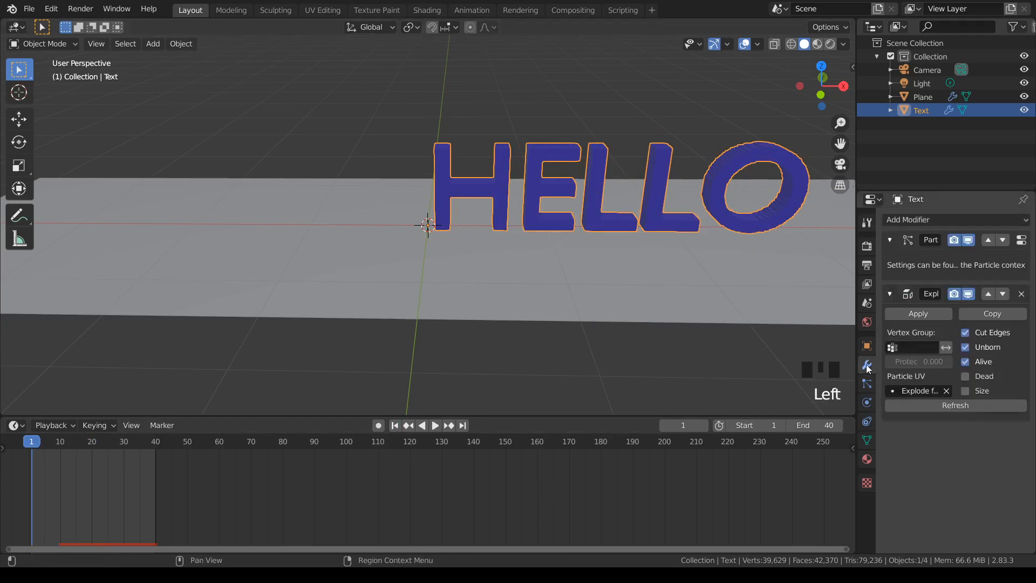
click(927, 220)
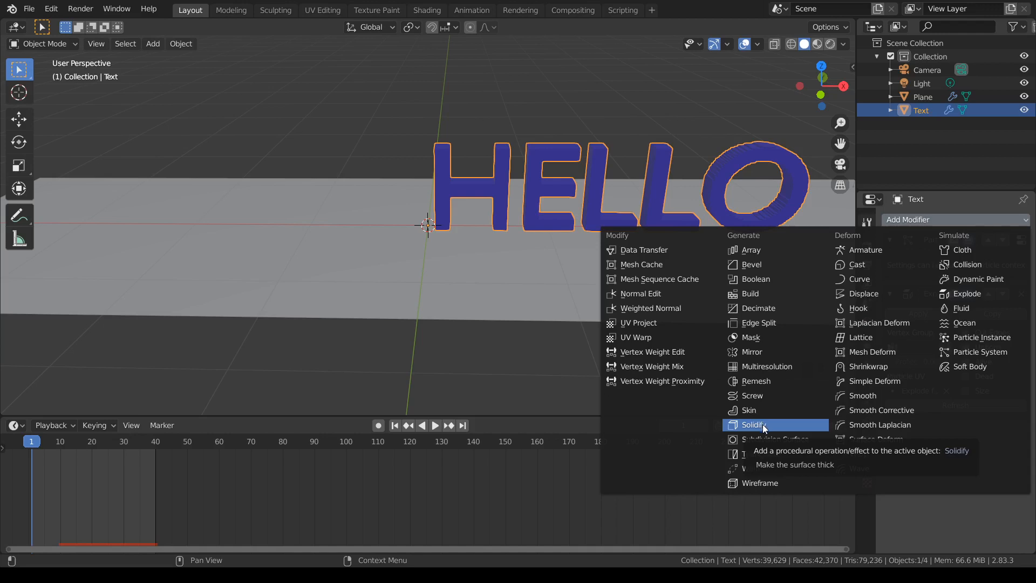
click(763, 425)
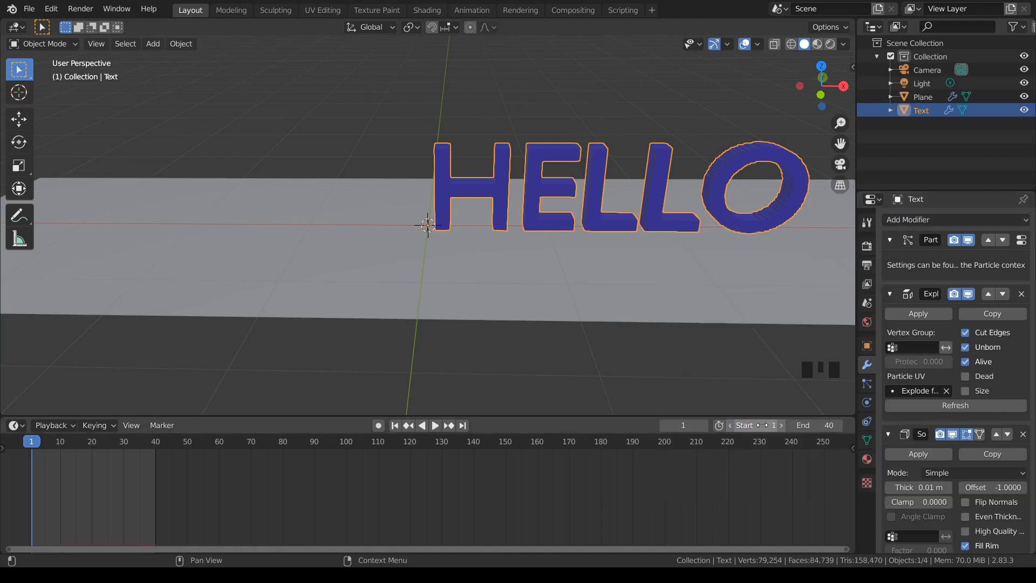
click(920, 454)
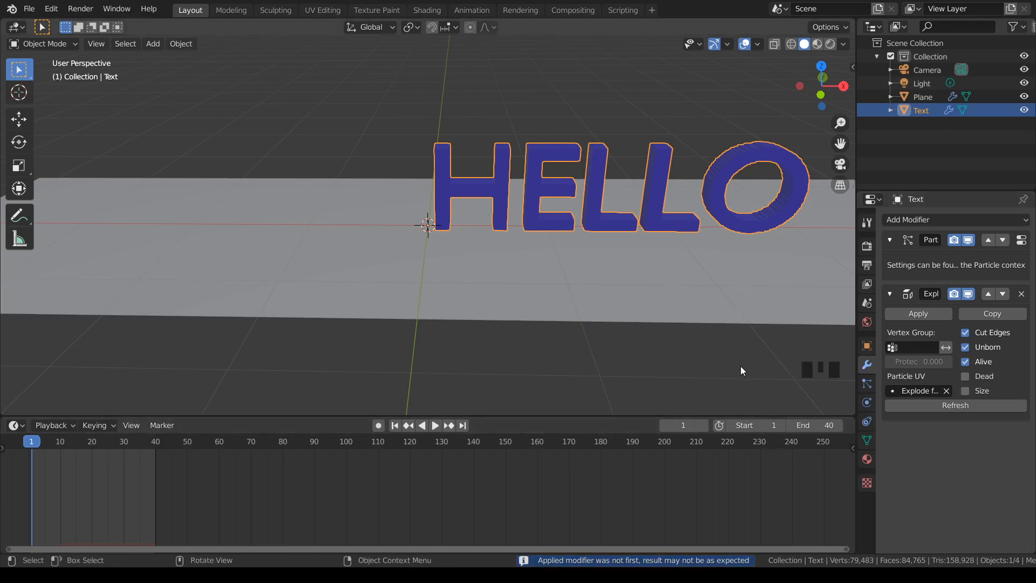
Step: Play the animation to inspect the solidified fragments, and return to the first frame
click(436, 427)
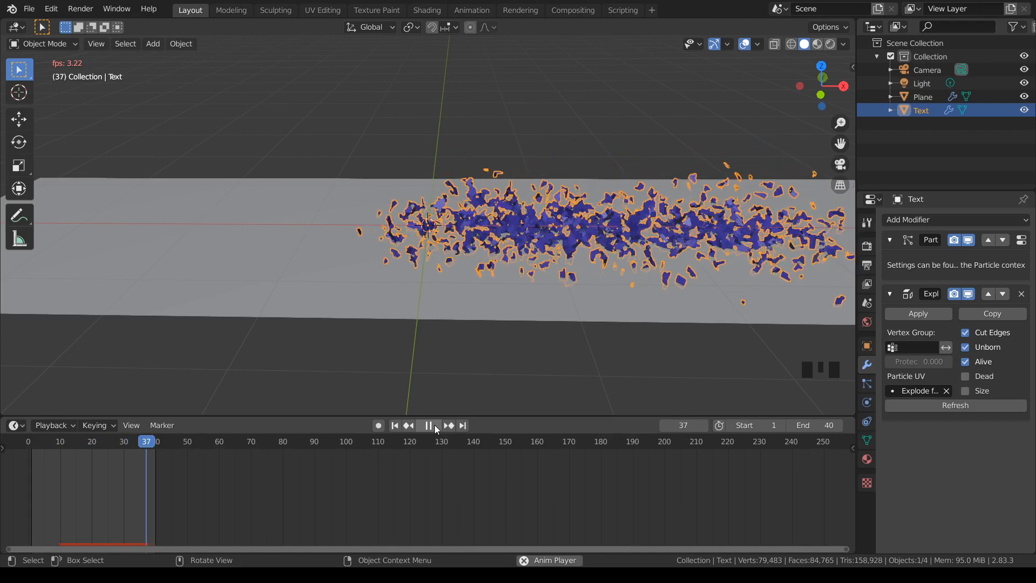
click(435, 425)
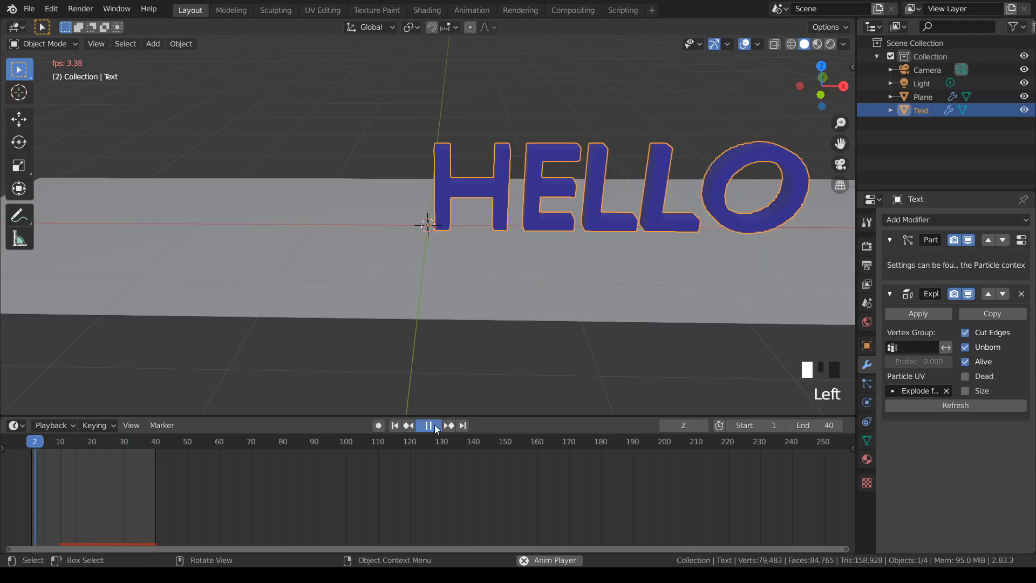
click(393, 425)
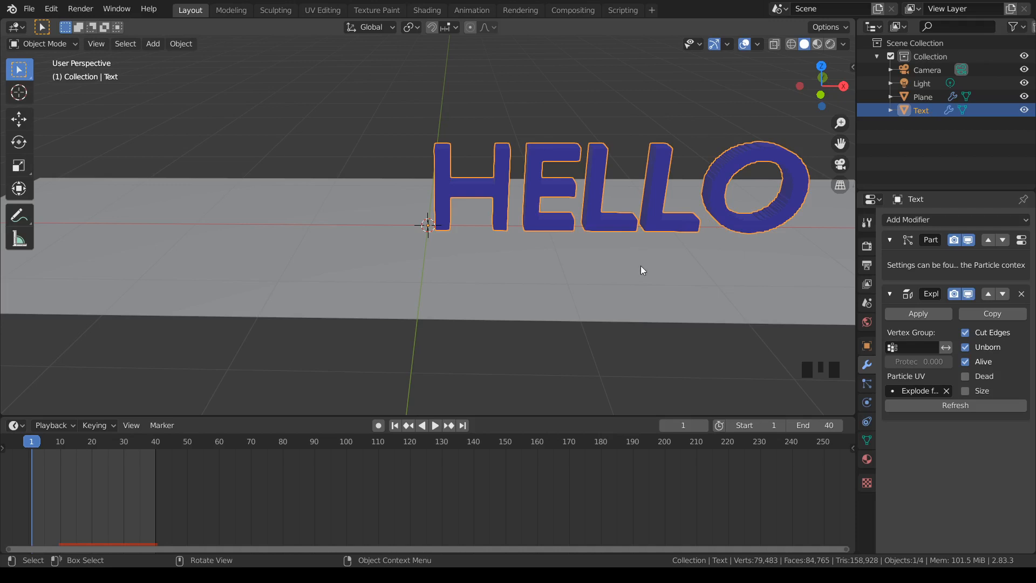
Step: Set the render output path to a file named hello on the Desktop
click(867, 267)
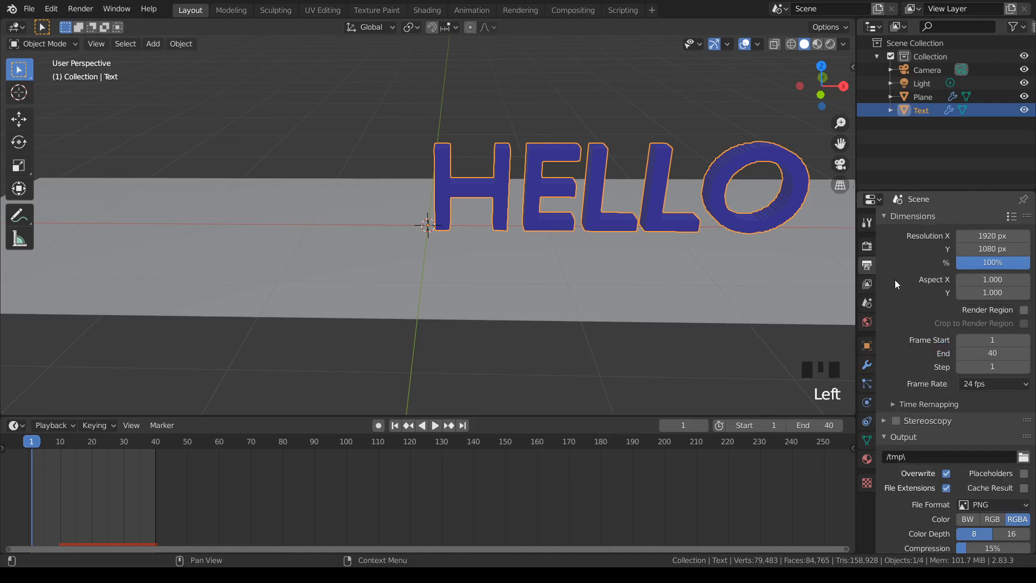
scroll(895, 280, up, 2)
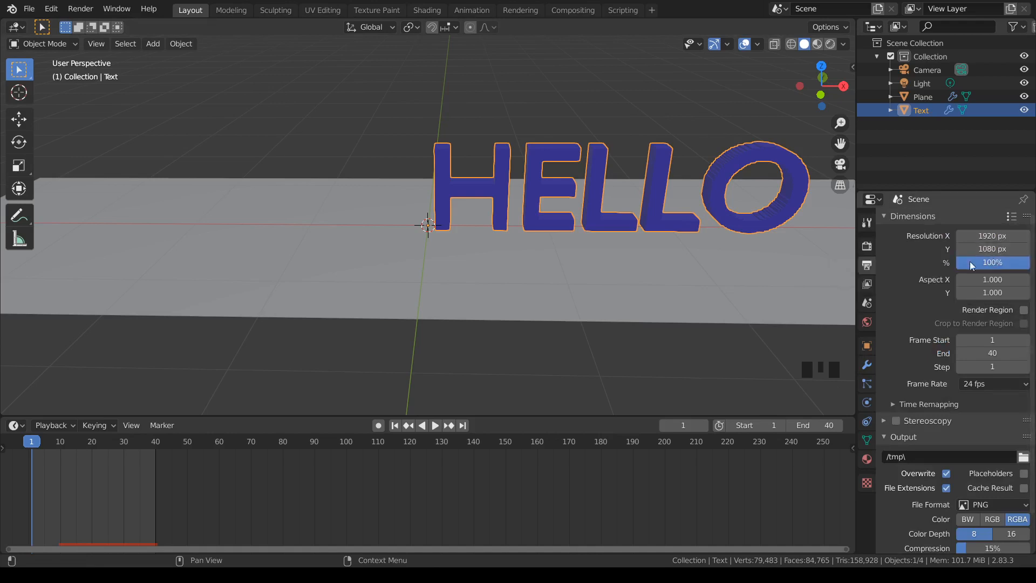
scroll(918, 311, down, 1)
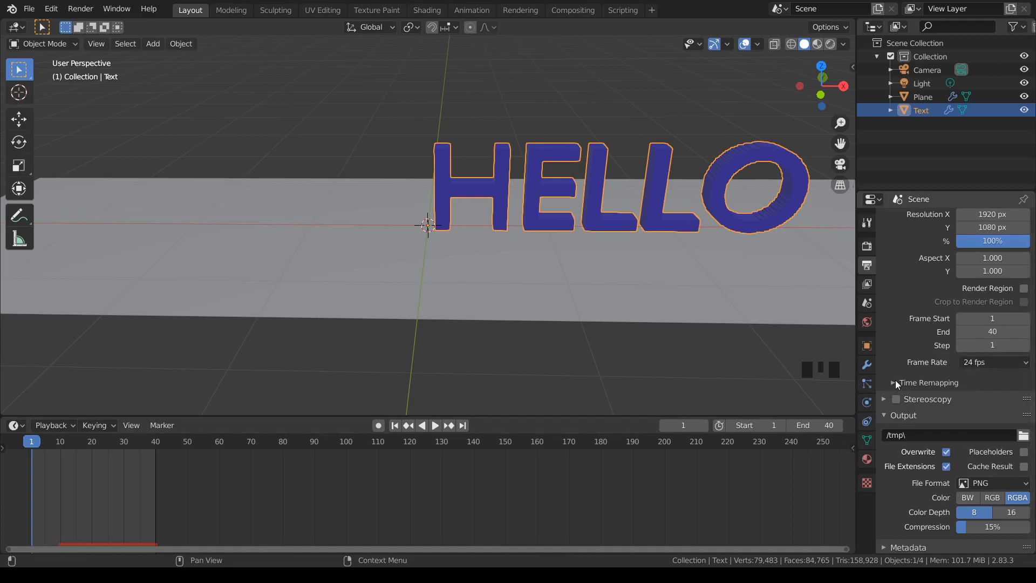
scroll(896, 380, down, 4)
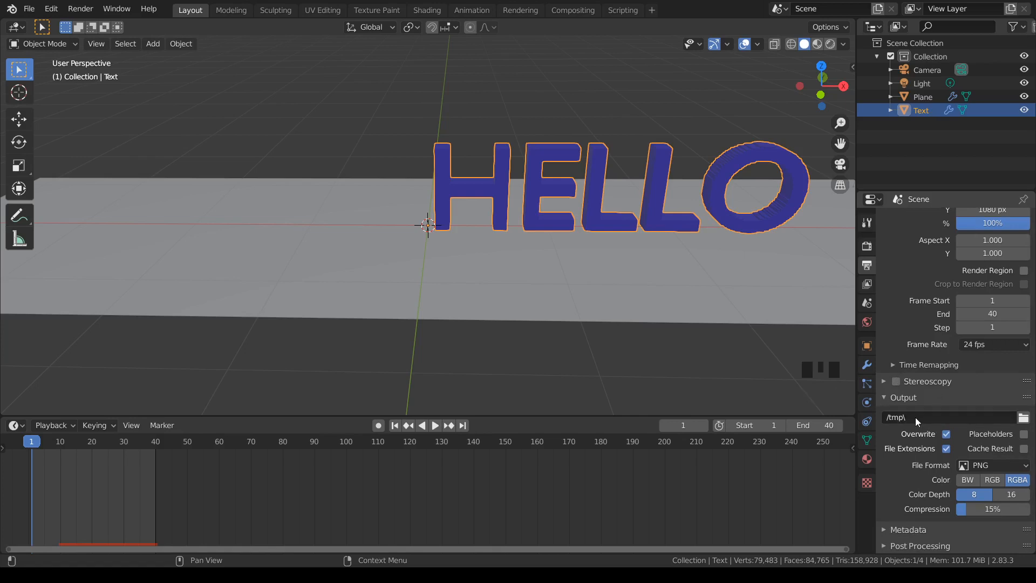
click(1024, 419)
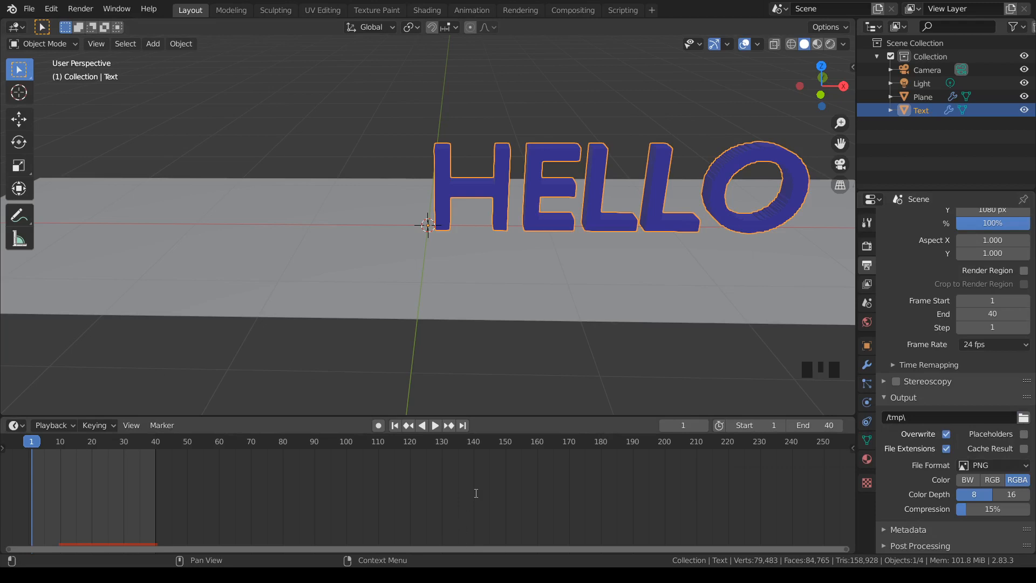
click(724, 494)
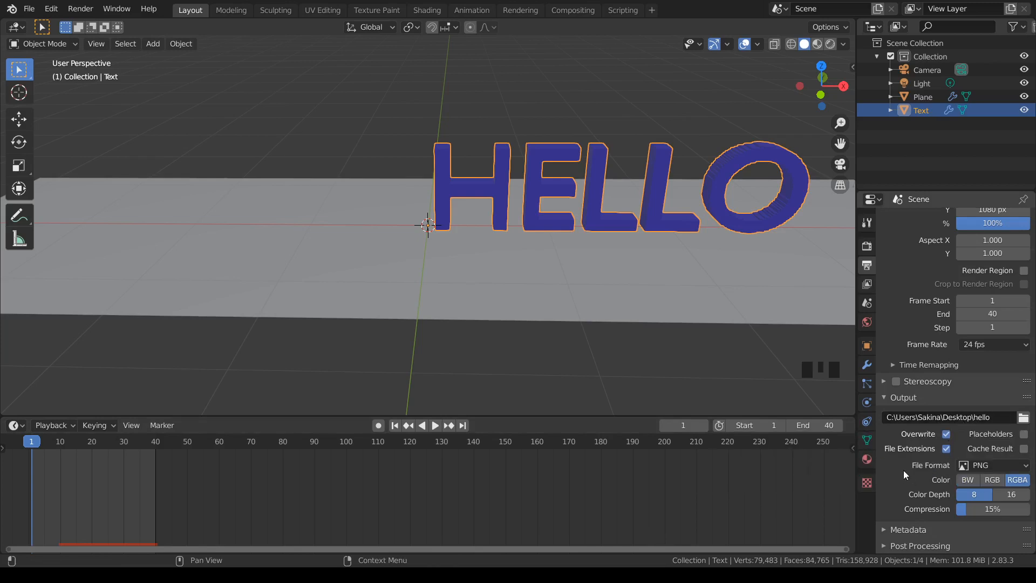
Step: Change the render output file format to FFmpeg video
scroll(904, 469, down, 2)
click(992, 468)
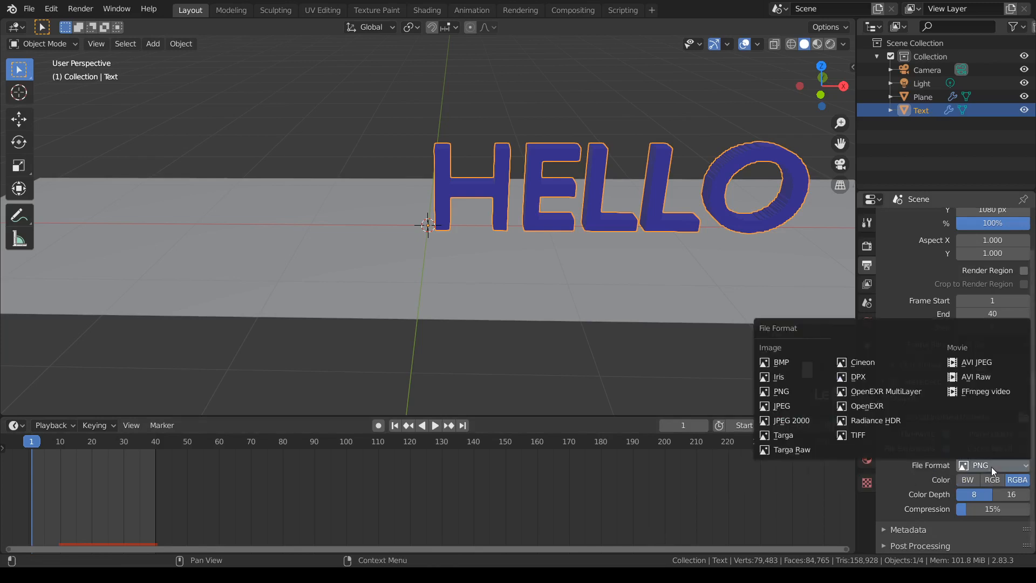
click(980, 390)
scroll(897, 478, down, 3)
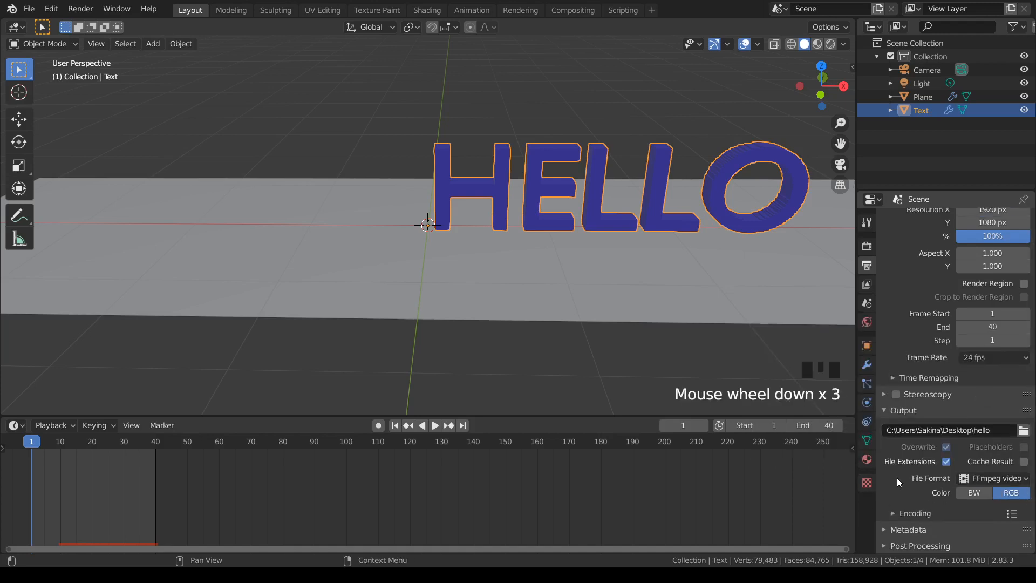
Step: Set the video encoding container to MPEG-4 and choose Medium quality as the output quality
scroll(915, 505, down, 1)
click(894, 511)
scroll(895, 510, down, 3)
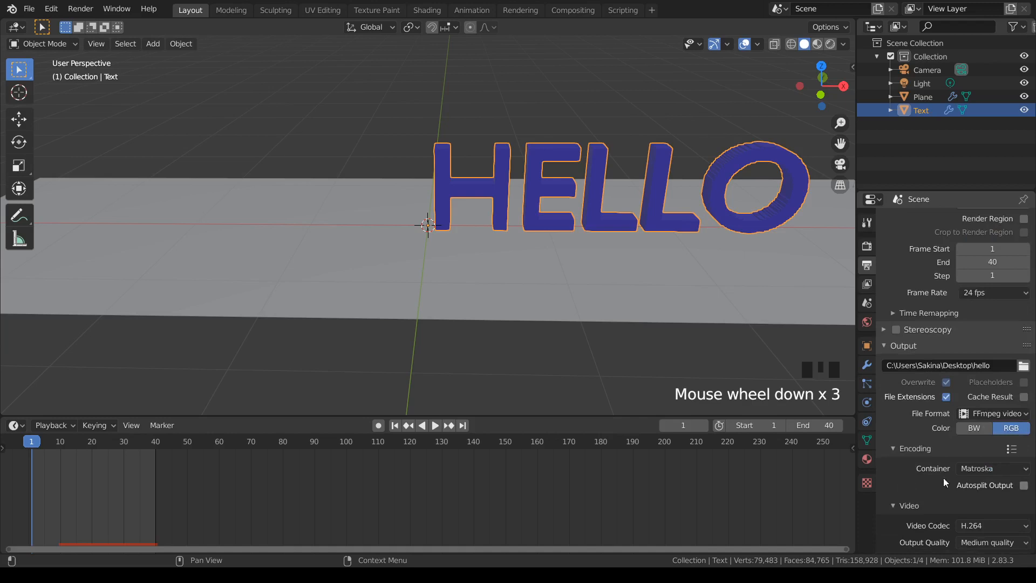
click(998, 467)
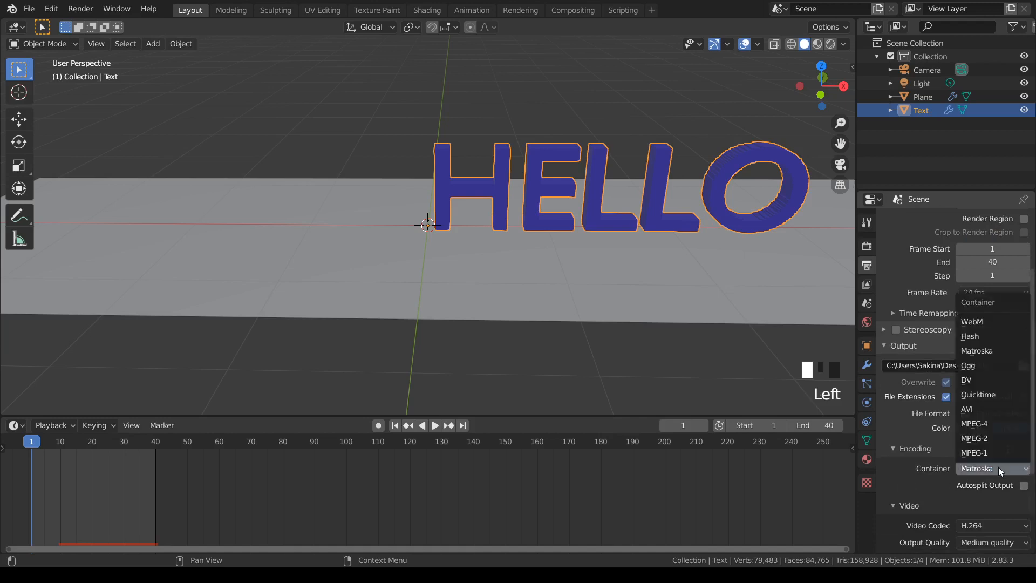
click(985, 423)
scroll(934, 483, down, 6)
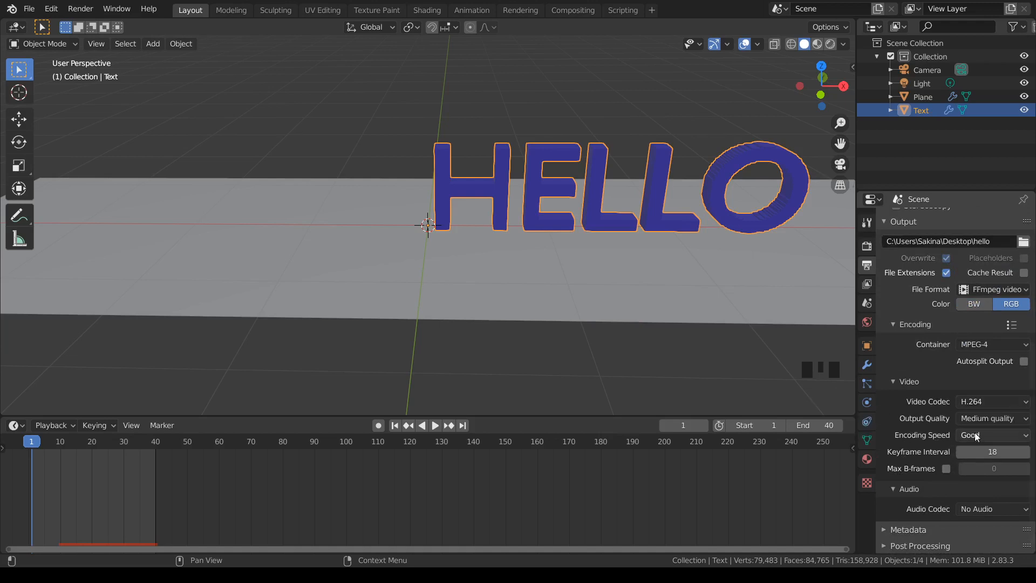
click(999, 416)
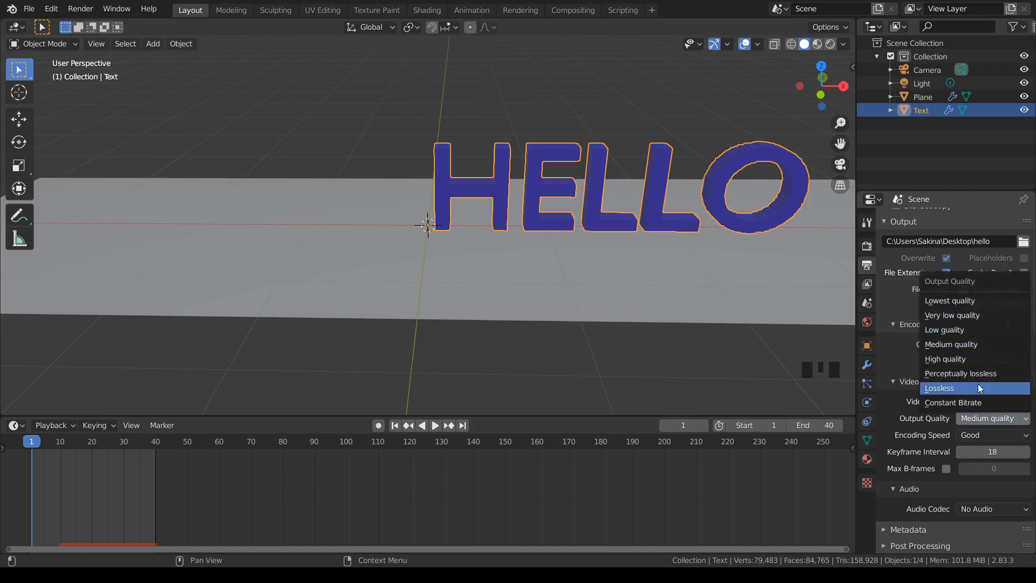
click(983, 340)
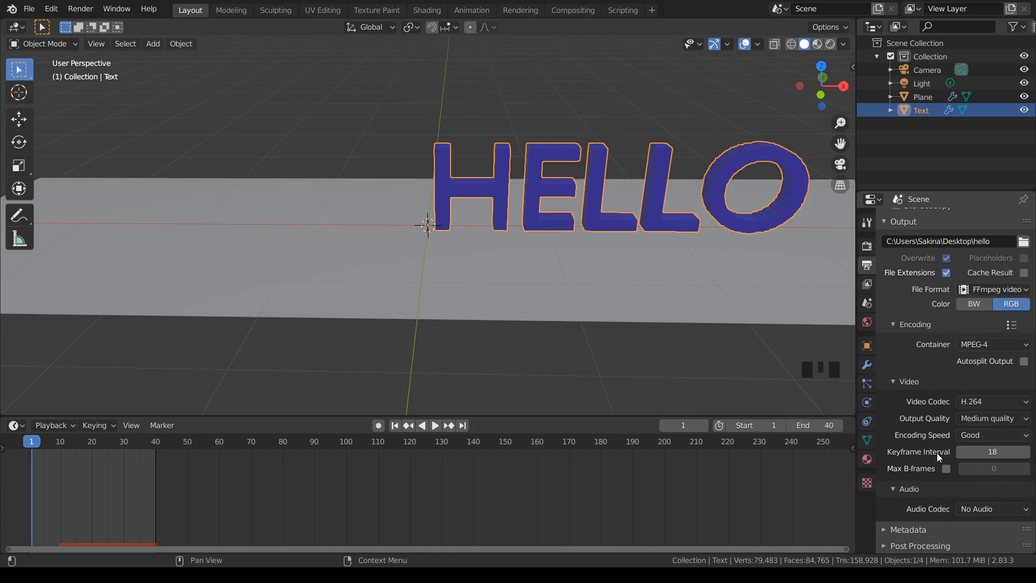
Step: Start rendering the full animation of the exploding HELLO text
click(80, 12)
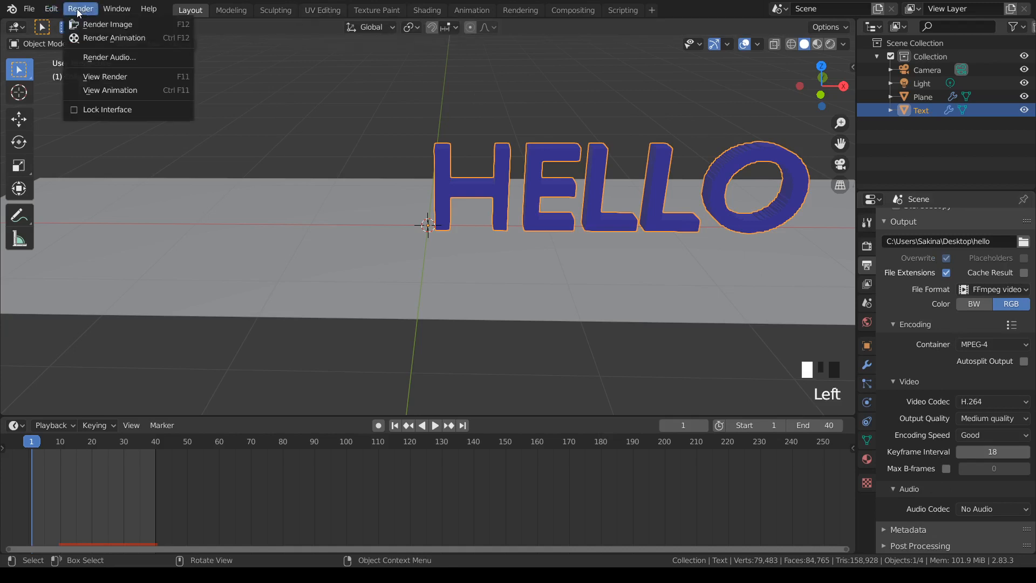
click(119, 38)
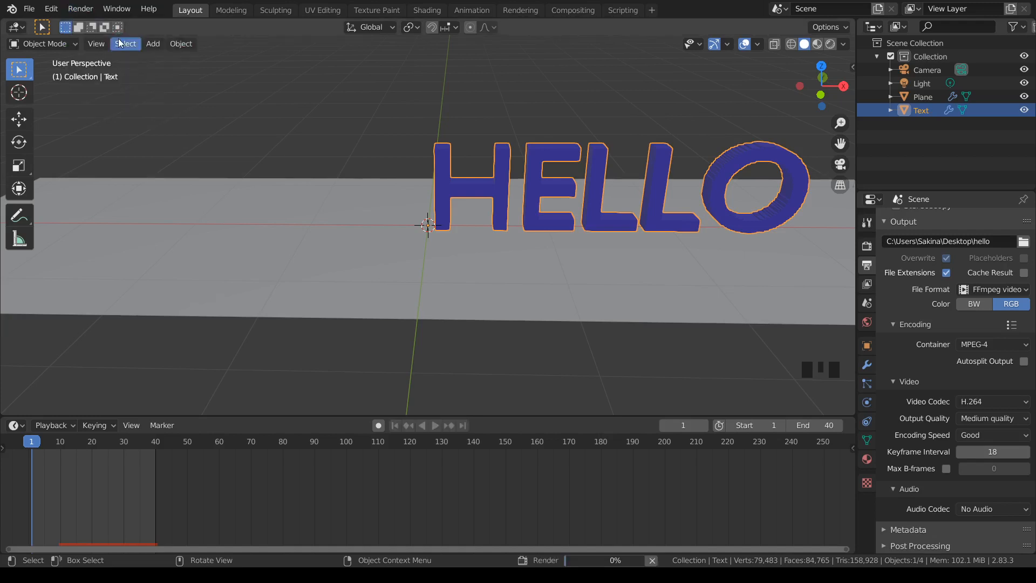